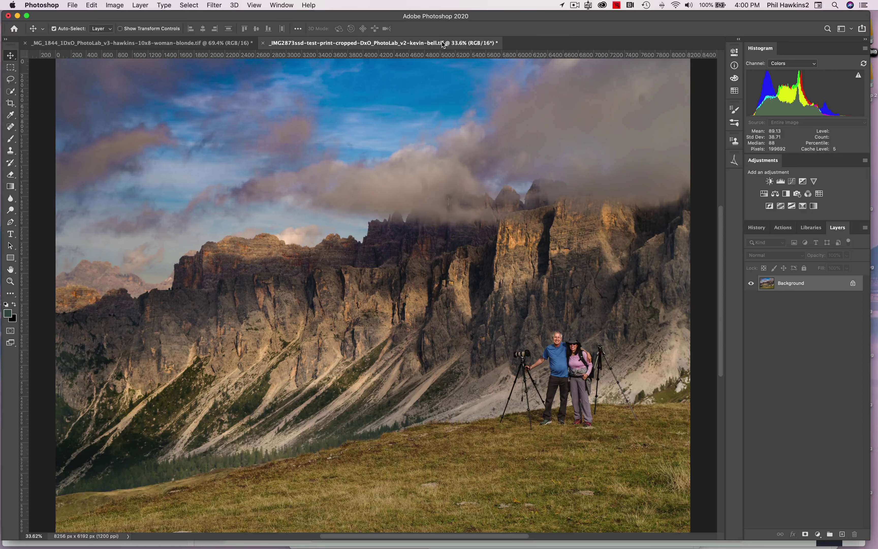
- Switch to the open portrait image of the blonde woman
{"action": "left_click", "coordinate": [202, 40]}
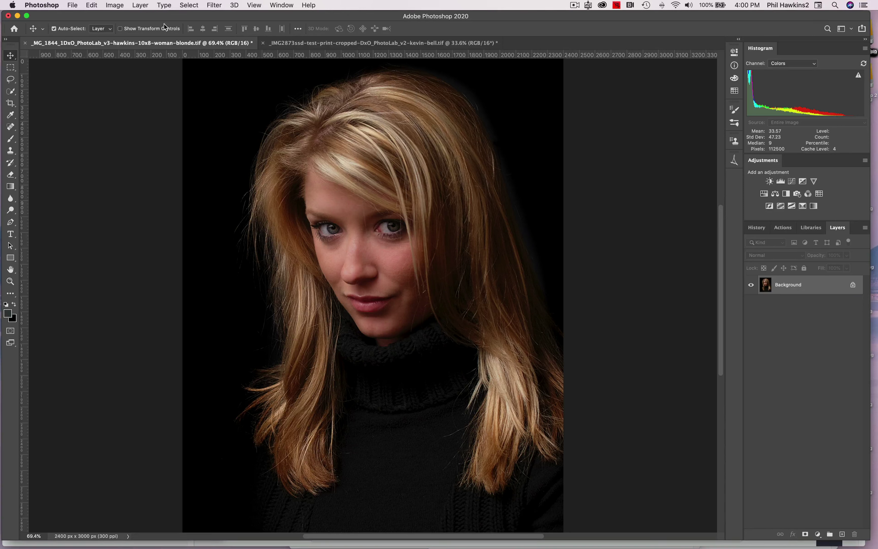
- Try to remove the portrait's color with a Vibrance adjustment at Saturation -100
{"action": "left_click", "coordinate": [118, 6]}
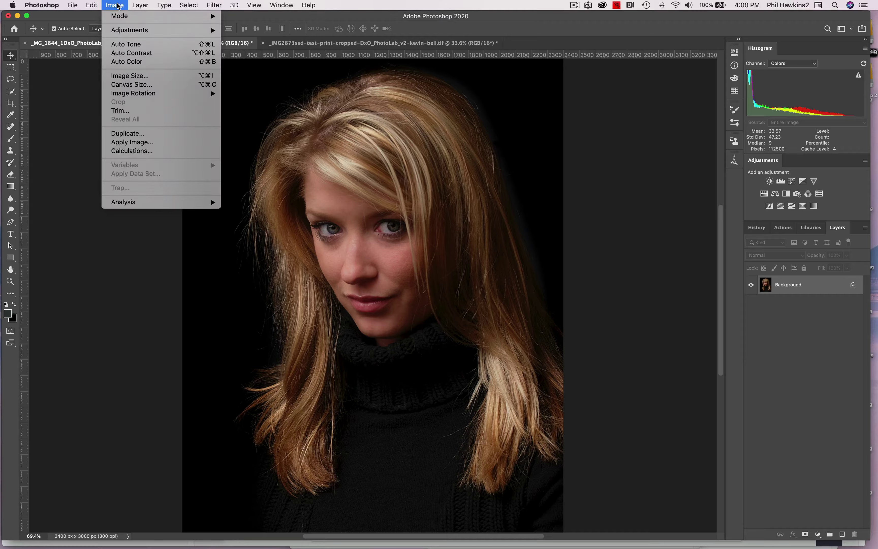
{"action": "mouse_move", "coordinate": [119, 33]}
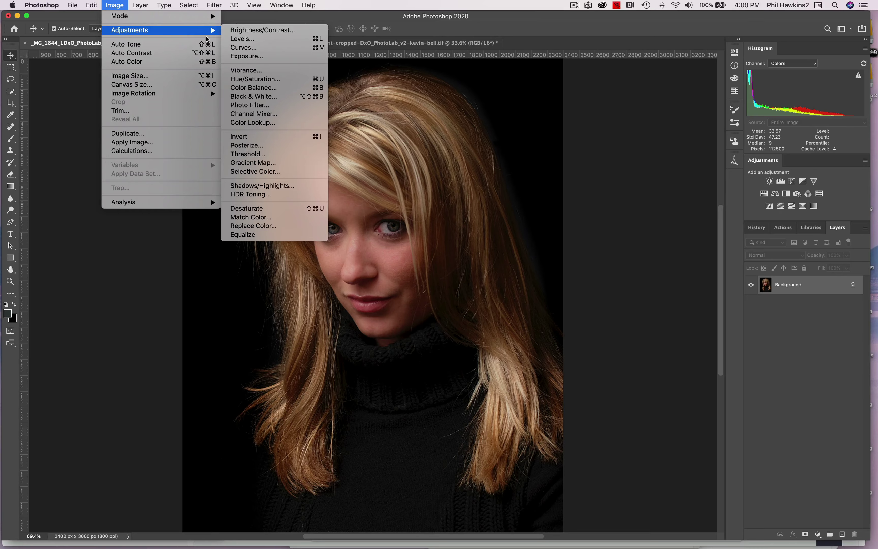
{"action": "left_click", "coordinate": [240, 71]}
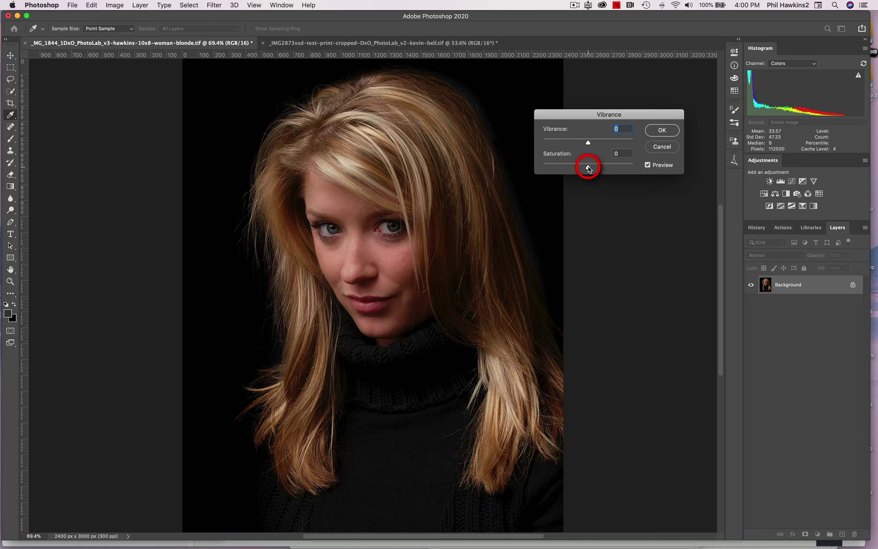
{"action": "left_click_drag", "start_coordinate": [588, 167], "coordinate": [525, 165]}
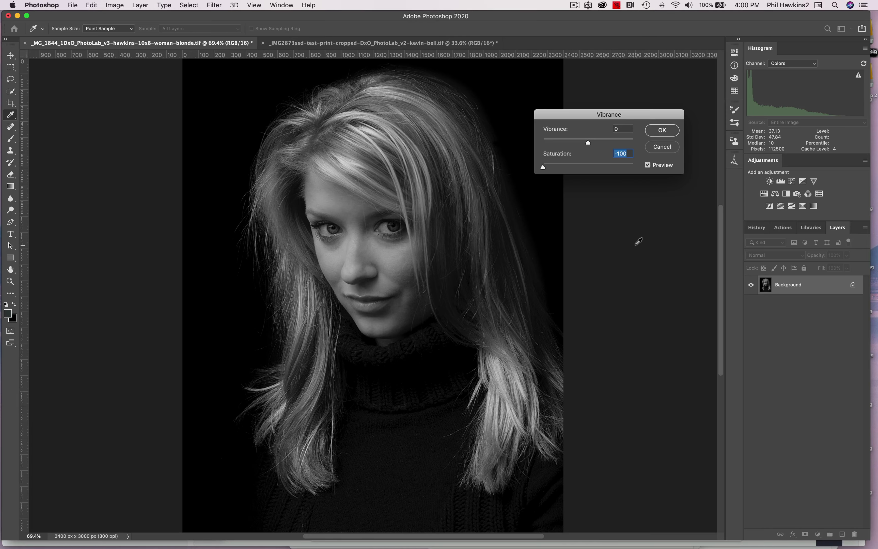
{"action": "left_click", "coordinate": [663, 147]}
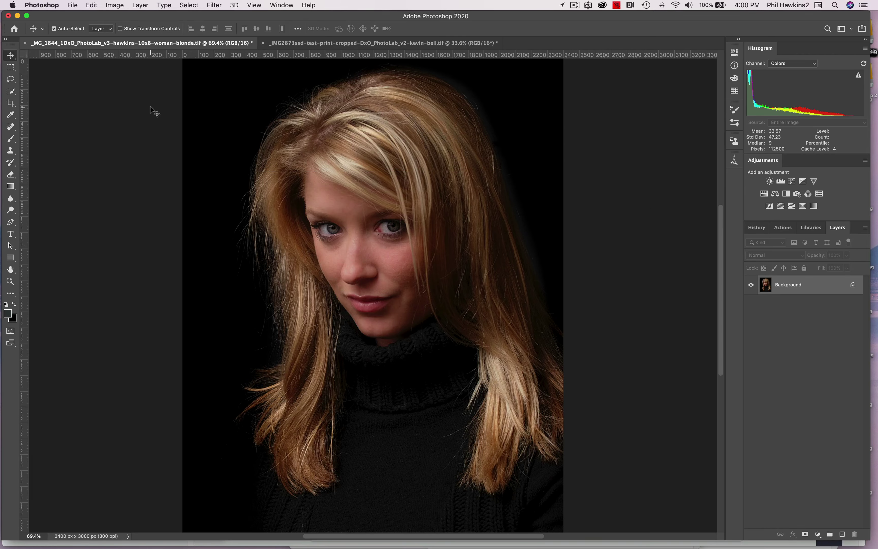
- Convert the portrait with a Black & White adjustment, setting Reds to 117% and Yellows to 121%
{"action": "left_click", "coordinate": [118, 6]}
{"action": "mouse_move", "coordinate": [176, 30]}
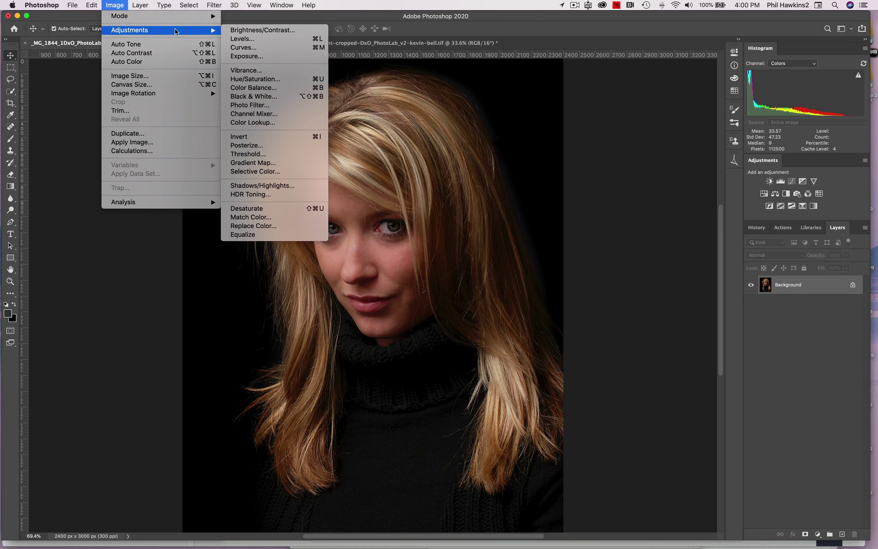
{"action": "left_click", "coordinate": [273, 97]}
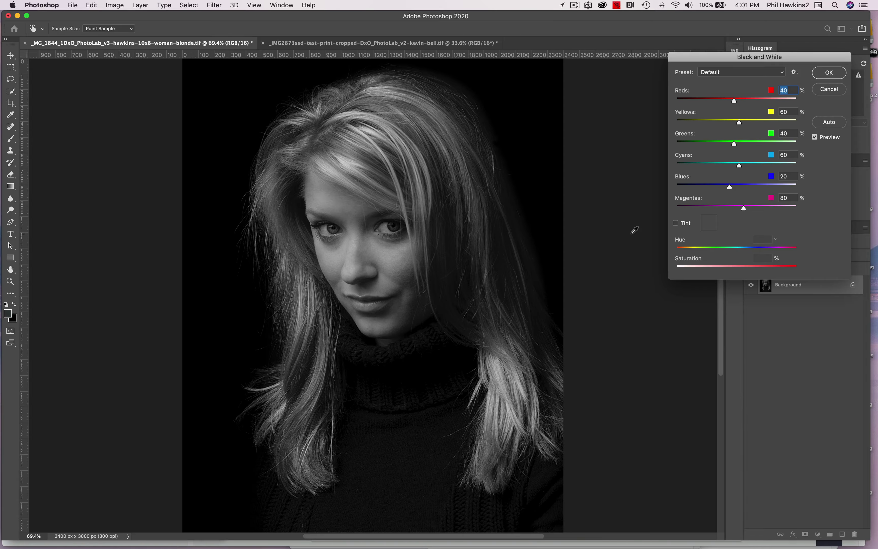
{"action": "left_click", "coordinate": [690, 216]}
{"action": "left_click_drag", "start_coordinate": [761, 60], "coordinate": [661, 104]}
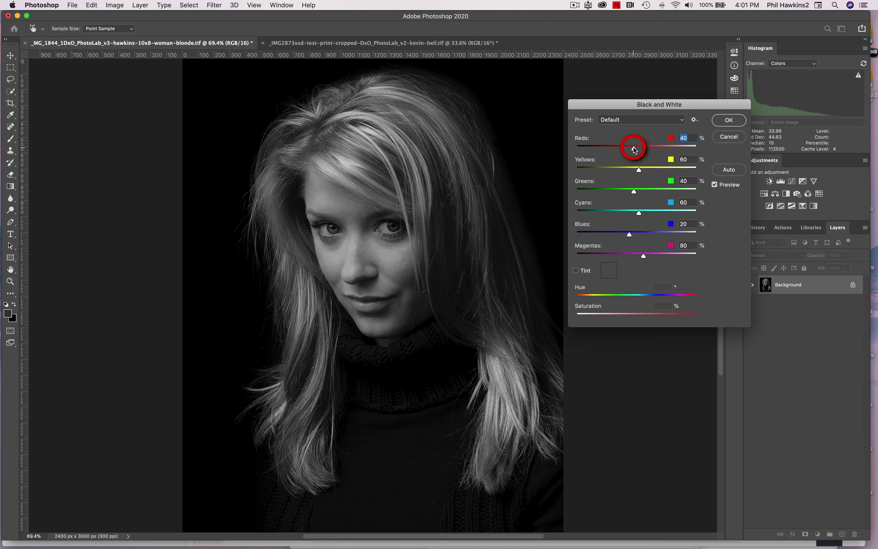
{"action": "mouse_move", "coordinate": [633, 147]}
{"action": "left_mouse_down"}
{"action": "mouse_move", "coordinate": [648, 148]}
{"action": "mouse_move", "coordinate": [639, 147]}
{"action": "mouse_move", "coordinate": [639, 172]}
{"action": "mouse_move", "coordinate": [655, 169]}
{"action": "mouse_move", "coordinate": [638, 170]}
{"action": "mouse_move", "coordinate": [635, 149]}
{"action": "mouse_move", "coordinate": [624, 149]}
{"action": "left_mouse_up"}
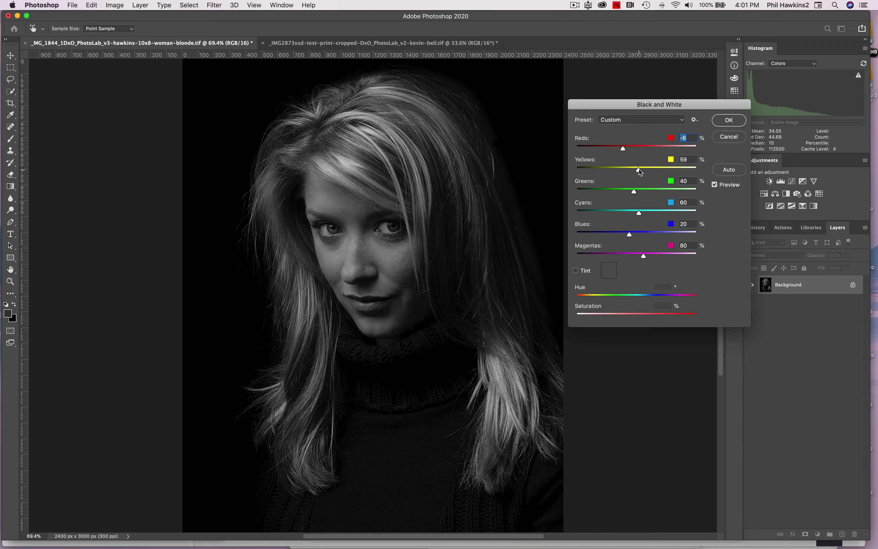
{"action": "left_click_drag", "start_coordinate": [639, 170], "coordinate": [635, 148]}
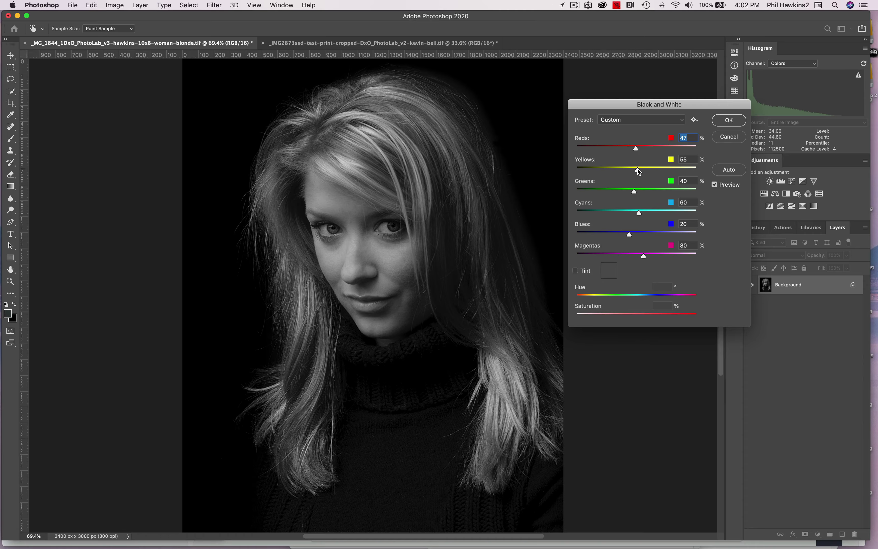
{"action": "left_click_drag", "start_coordinate": [637, 170], "coordinate": [639, 171]}
{"action": "left_click_drag", "start_coordinate": [636, 148], "coordinate": [652, 171]}
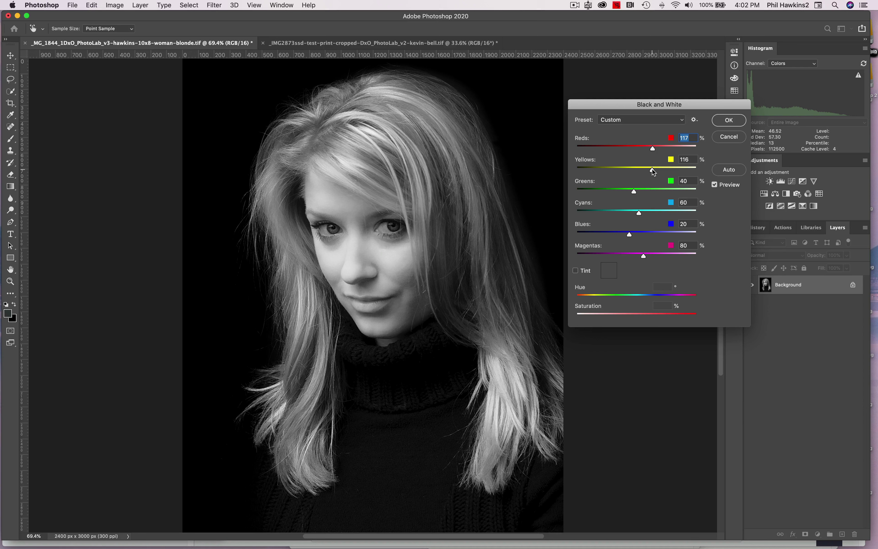
{"action": "left_click_drag", "start_coordinate": [653, 169], "coordinate": [654, 170]}
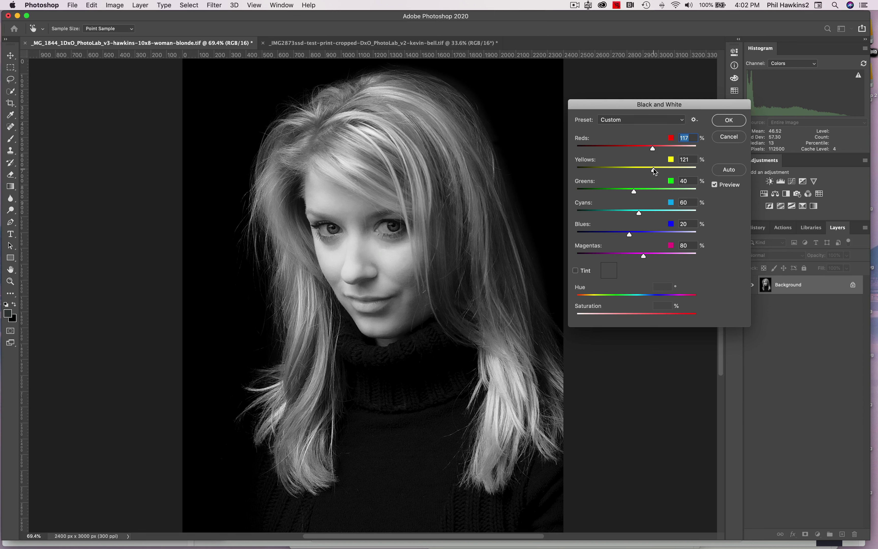
{"action": "left_click", "coordinate": [723, 123]}
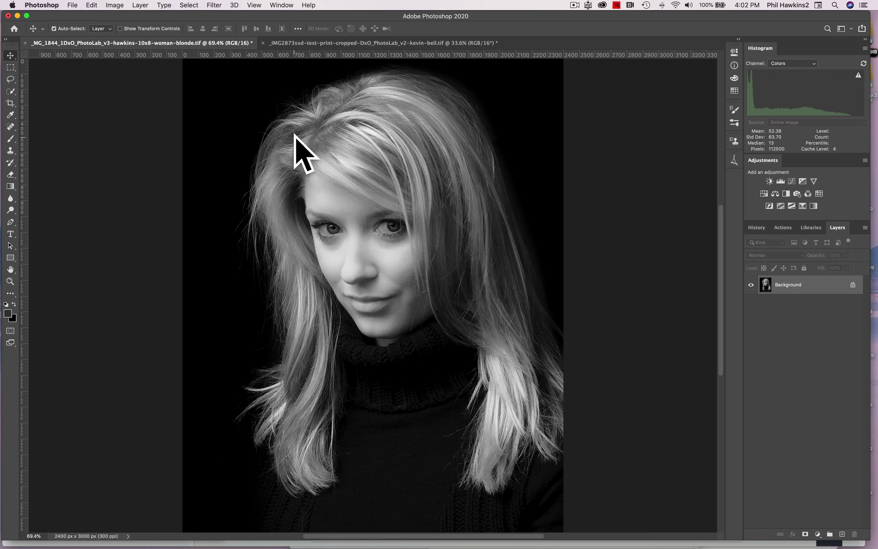
- Try brightening the portrait's midtones with a Curves point at input 119, output 145
{"action": "left_click", "coordinate": [118, 10]}
{"action": "mouse_move", "coordinate": [141, 31]}
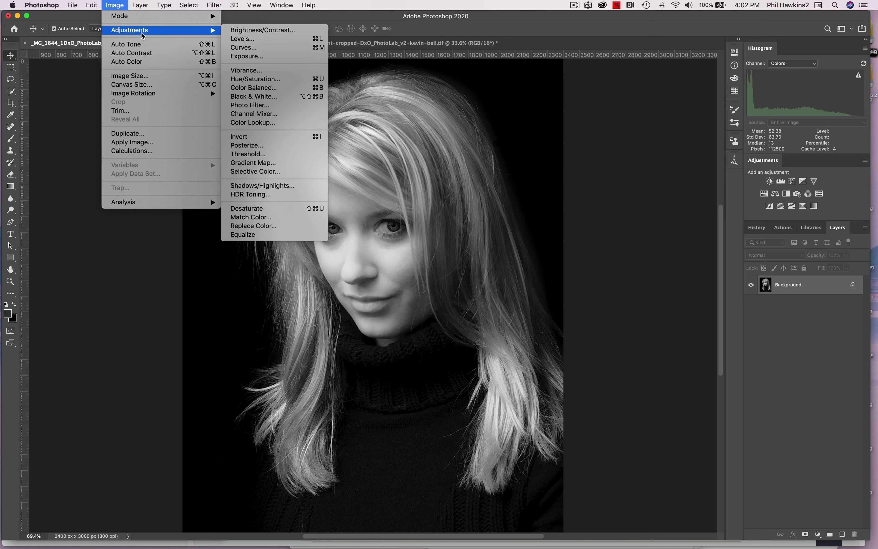
{"action": "left_click", "coordinate": [242, 47]}
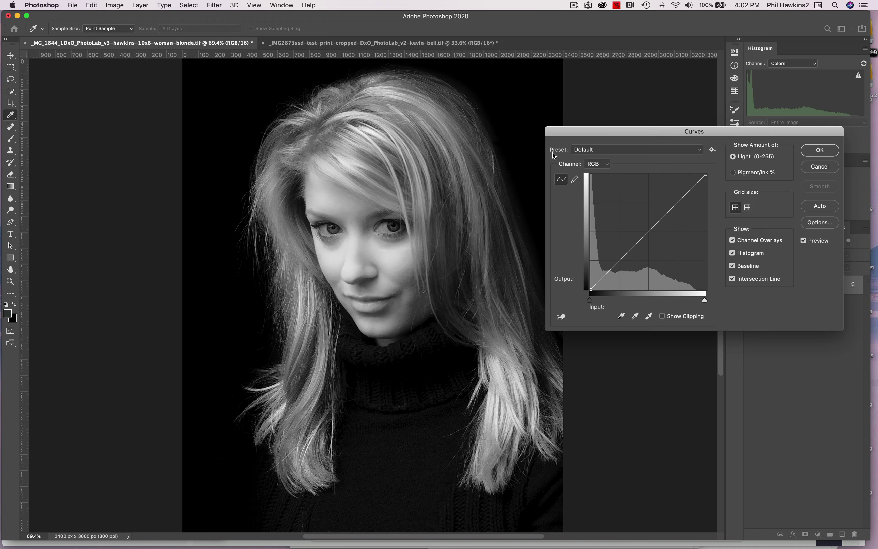
{"action": "left_click_drag", "start_coordinate": [682, 200], "coordinate": [612, 270]}
{"action": "left_click", "coordinate": [594, 289]}
{"action": "left_click_drag", "start_coordinate": [595, 289], "coordinate": [588, 290]}
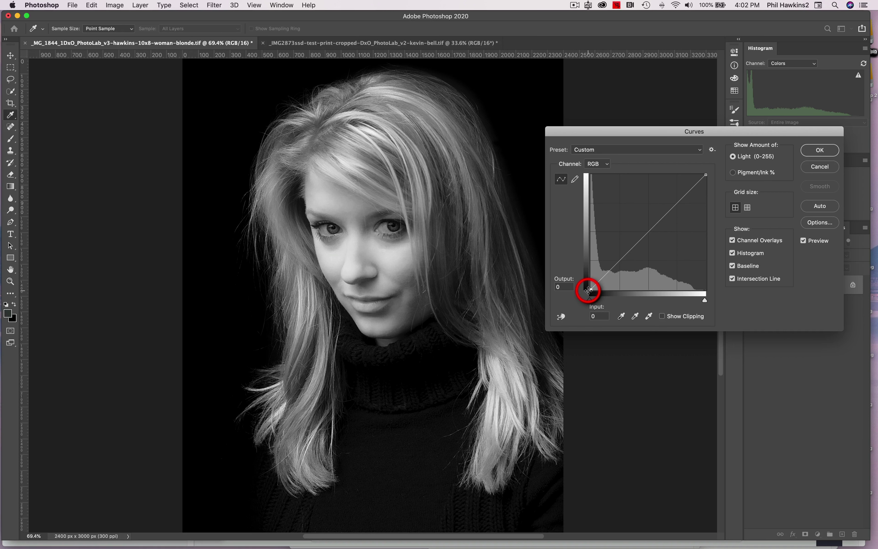
{"action": "left_click_drag", "start_coordinate": [647, 235], "coordinate": [719, 163]}
{"action": "left_click_drag", "start_coordinate": [650, 230], "coordinate": [644, 223]}
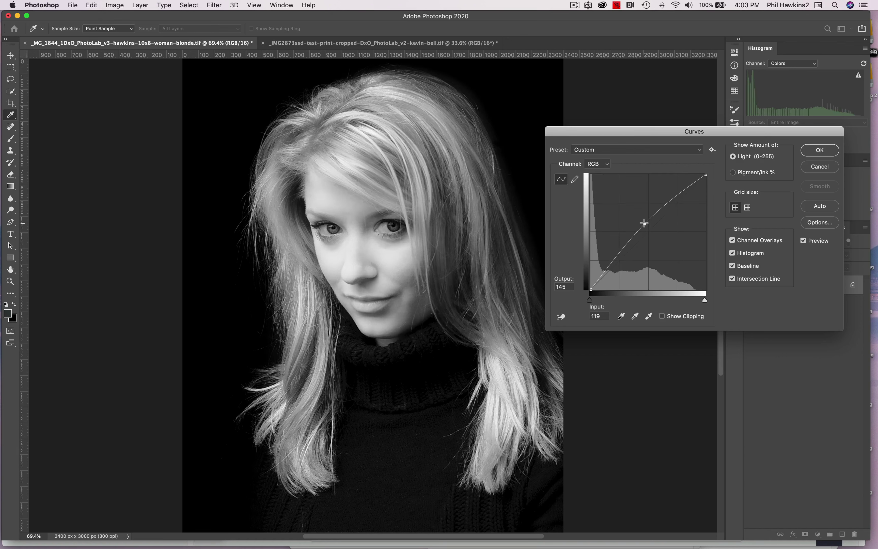
{"action": "key", "text": "Delete"}
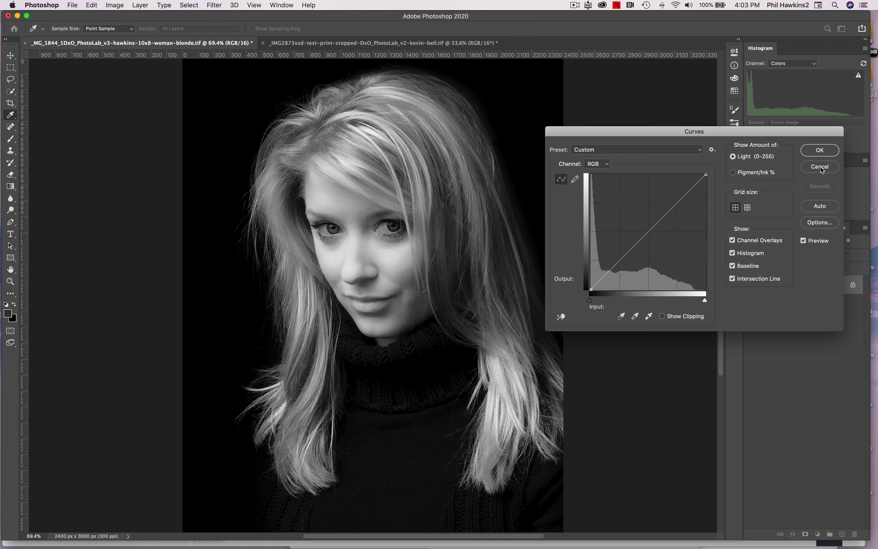
{"action": "left_click", "coordinate": [821, 166]}
- Revert the portrait to its Flatten Image history state
{"action": "left_click", "coordinate": [757, 227]}
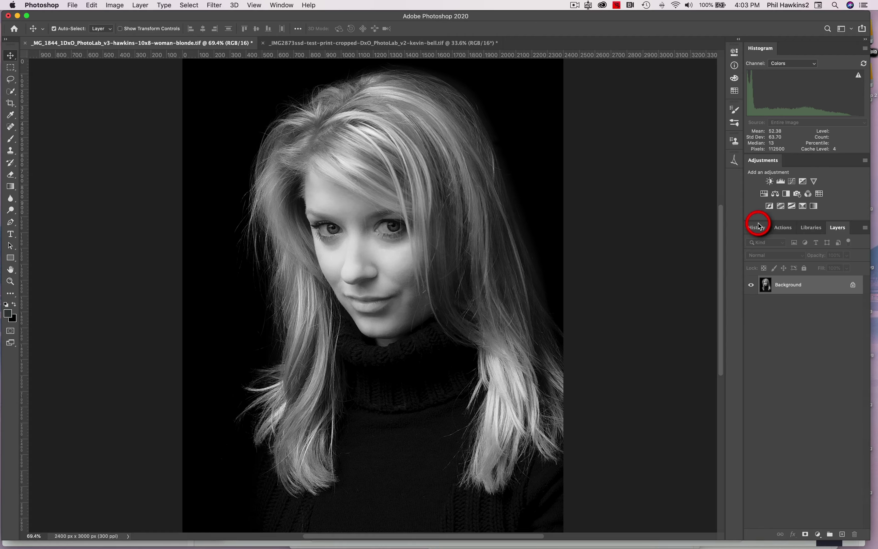
{"action": "left_click", "coordinate": [788, 510]}
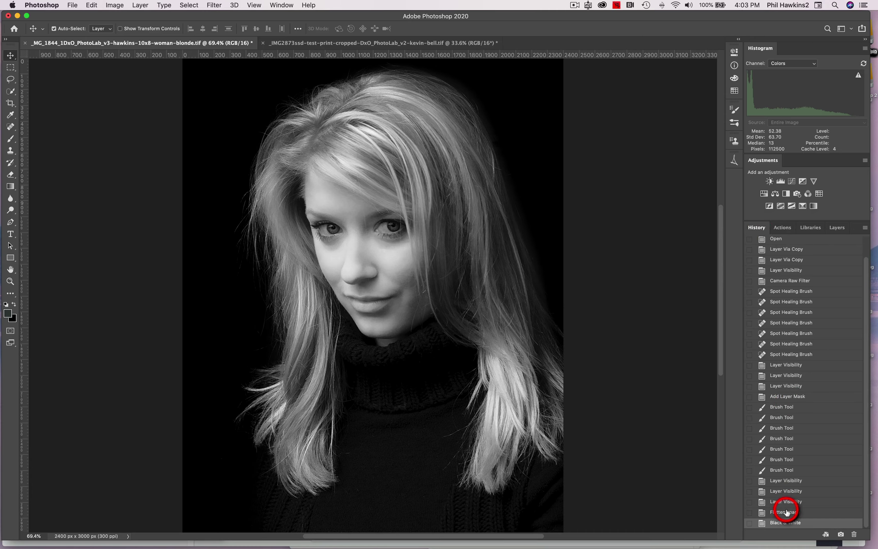
- Apply a Black & White adjustment to the color portrait with Reds at 74% and Yellows at 98%
{"action": "left_click", "coordinate": [116, 5]}
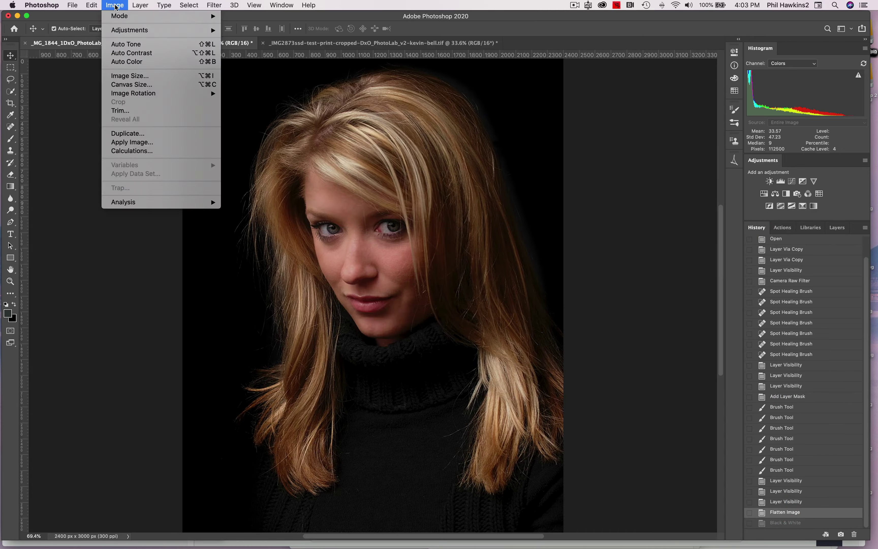
{"action": "mouse_move", "coordinate": [168, 31]}
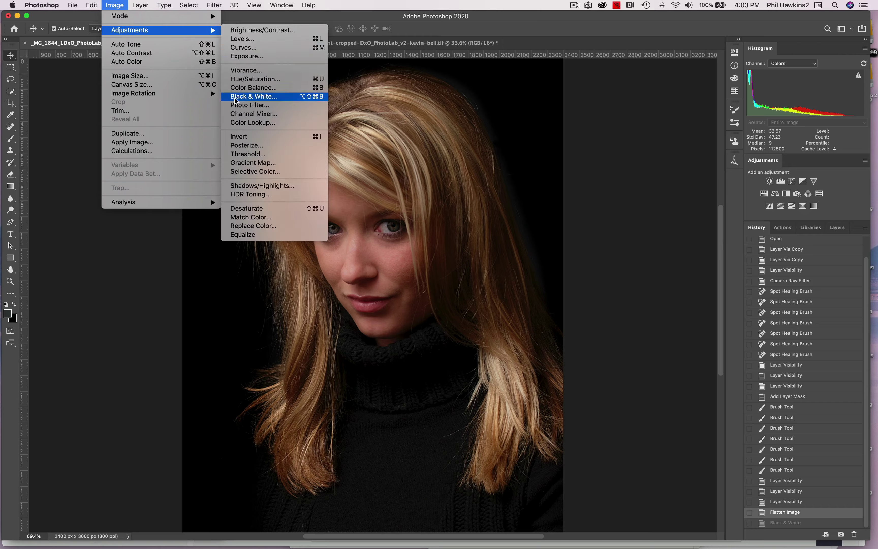
{"action": "left_click", "coordinate": [254, 97]}
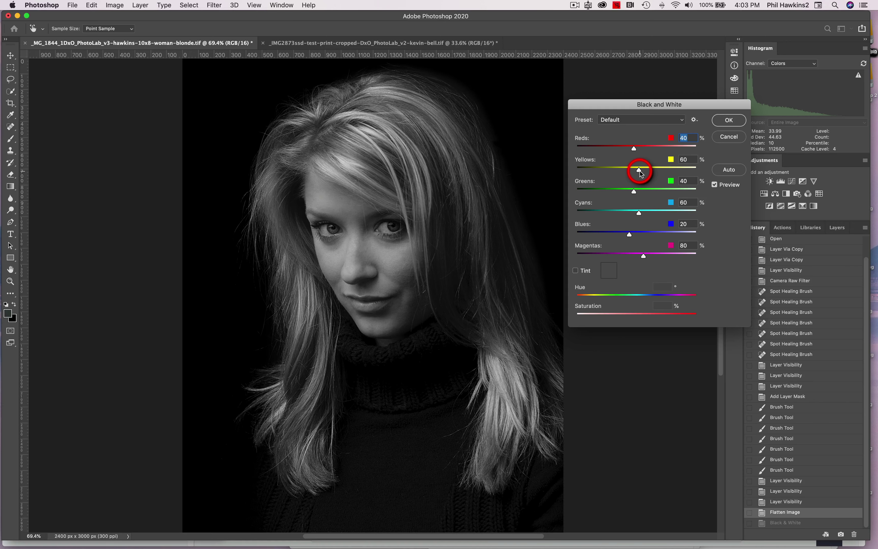
{"action": "mouse_move", "coordinate": [639, 171]}
{"action": "left_mouse_down"}
{"action": "mouse_move", "coordinate": [638, 149]}
{"action": "mouse_move", "coordinate": [648, 170]}
{"action": "left_mouse_up"}
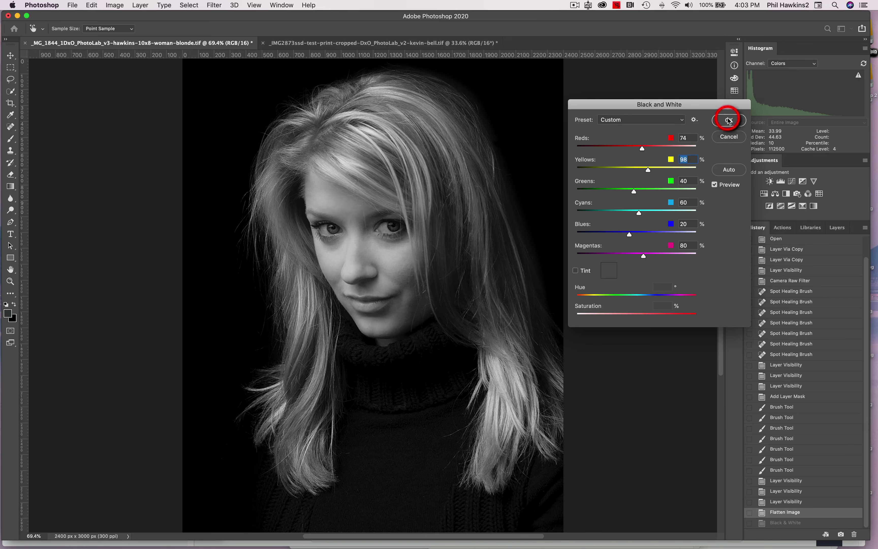
{"action": "left_click", "coordinate": [729, 120]}
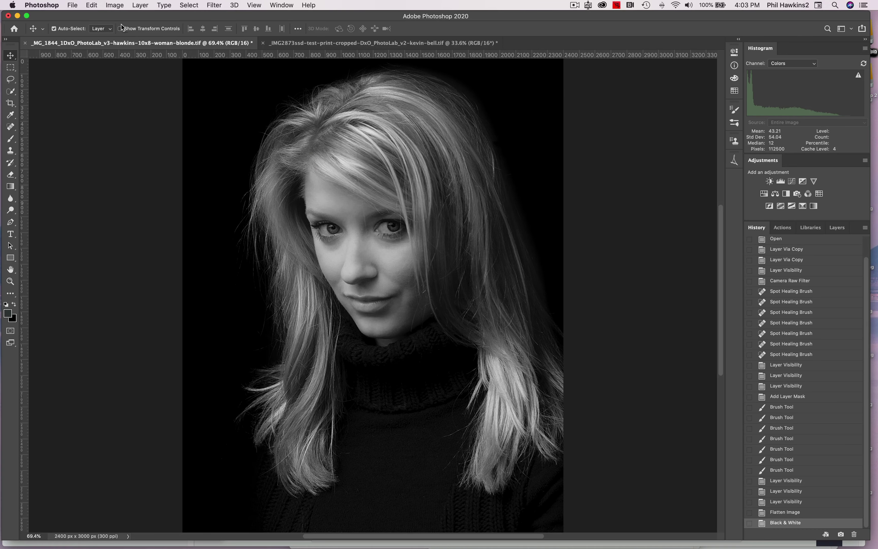
- Brighten the black-and-white portrait with a Curves adjustment, raising a midtone point to input 124, output 146
{"action": "left_click", "coordinate": [117, 5]}
{"action": "mouse_move", "coordinate": [120, 32]}
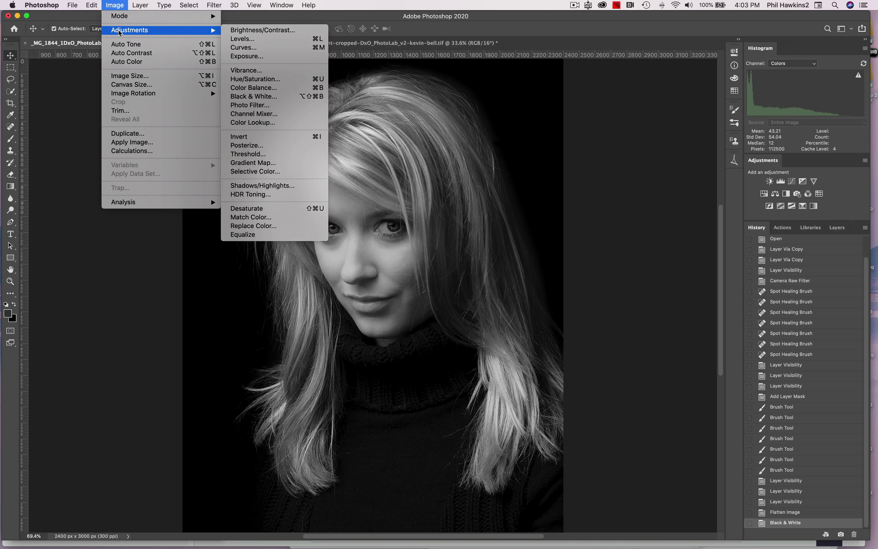
{"action": "left_click", "coordinate": [243, 48]}
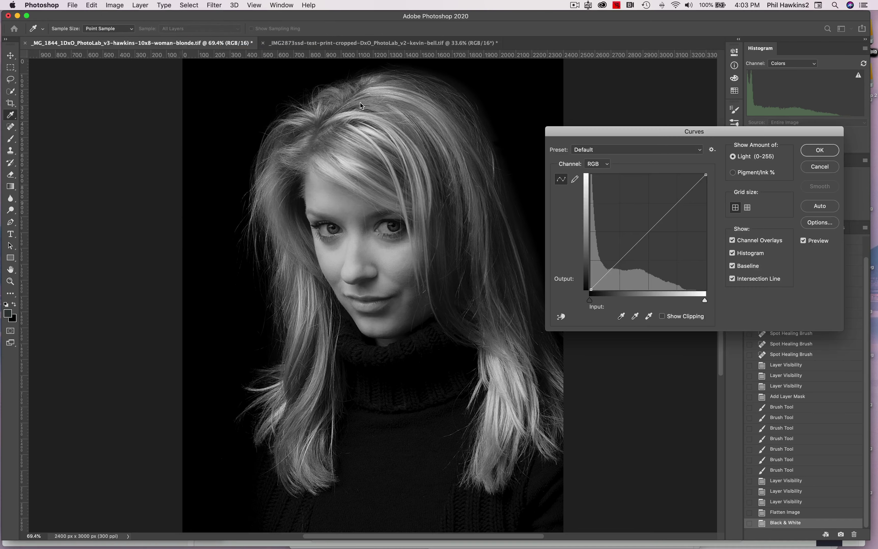
{"action": "left_click_drag", "start_coordinate": [664, 227], "coordinate": [647, 224]}
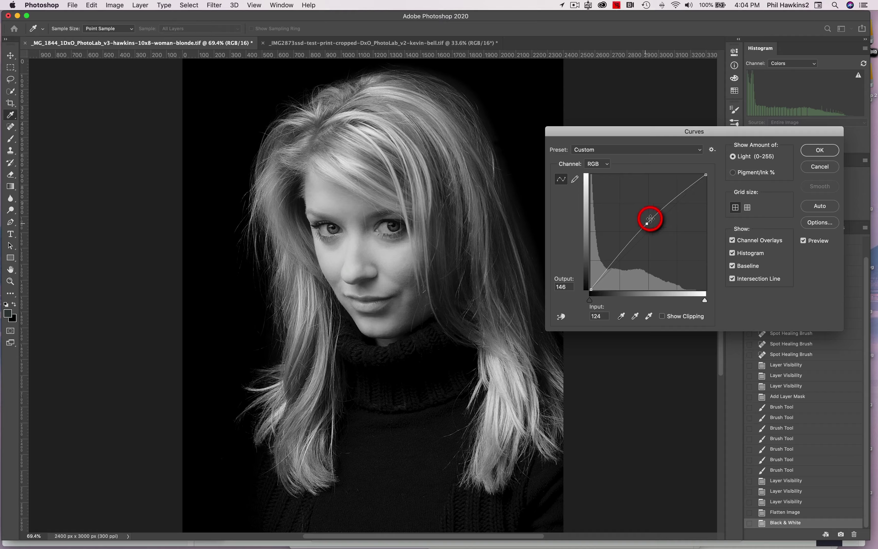
{"action": "left_click", "coordinate": [820, 150]}
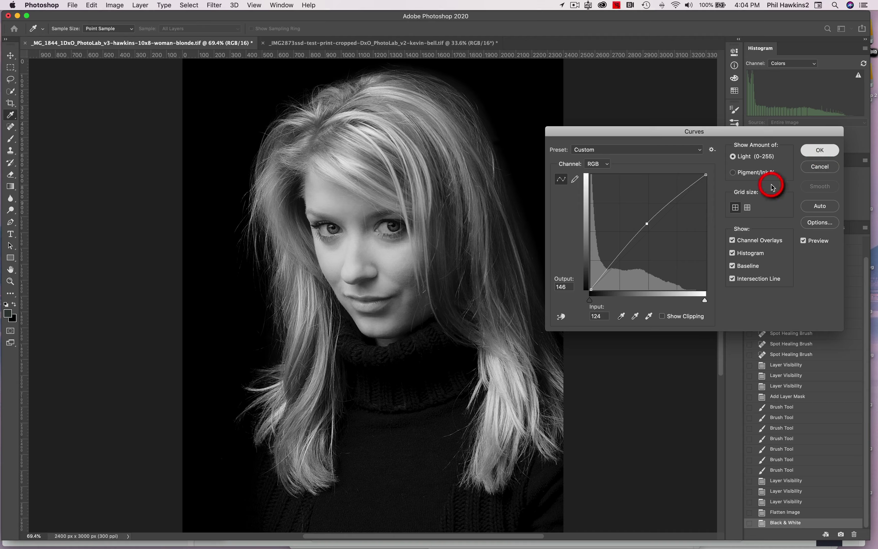
{"action": "key", "text": "v"}
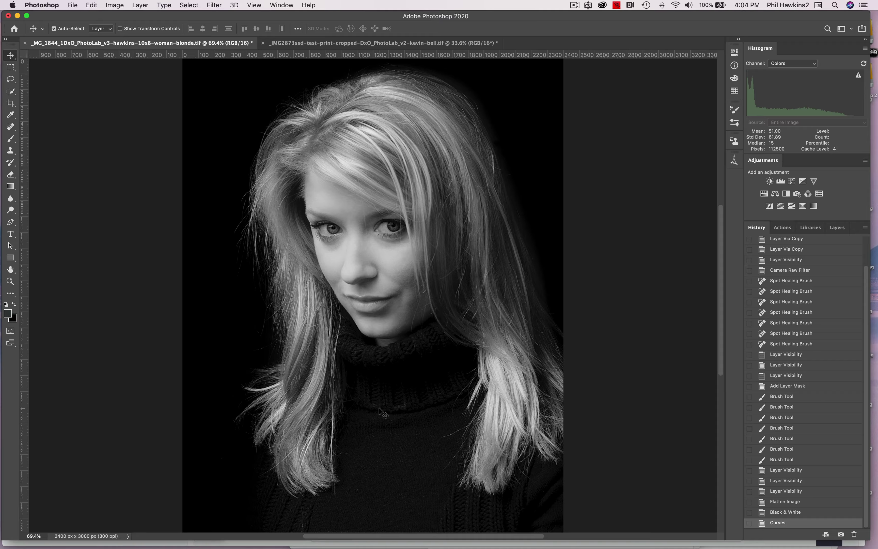
- Start a Black & White adjustment on the color mountain landscape and set Reds to 148% and Yellows to 114%
{"action": "left_click", "coordinate": [380, 43]}
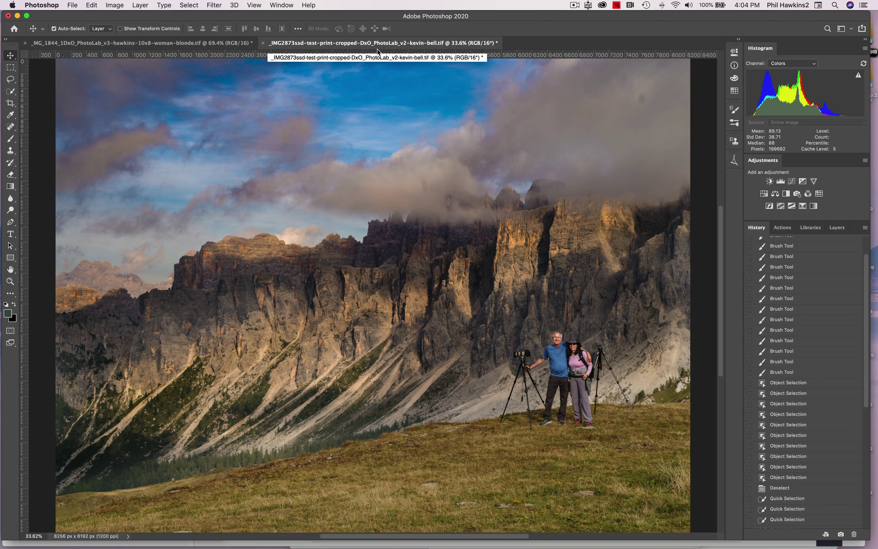
{"action": "left_click", "coordinate": [115, 6]}
{"action": "mouse_move", "coordinate": [117, 31]}
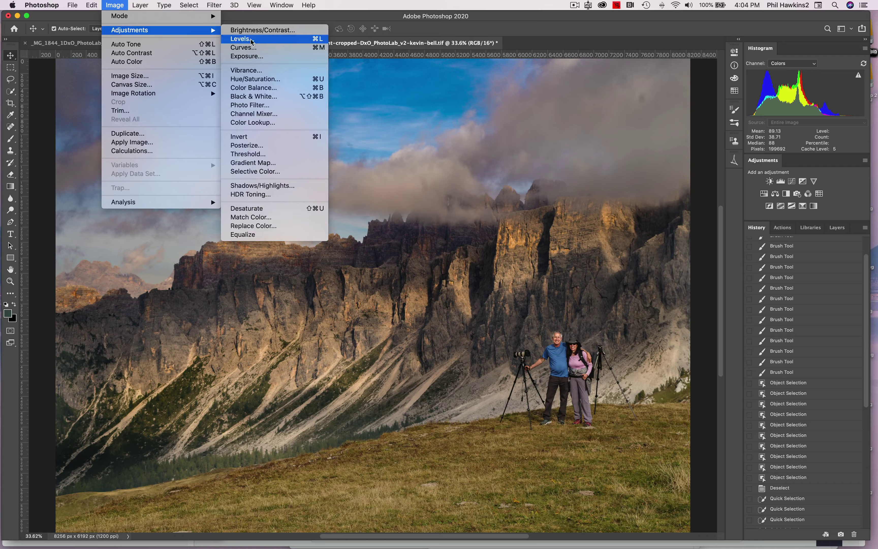
{"action": "left_click", "coordinate": [259, 98]}
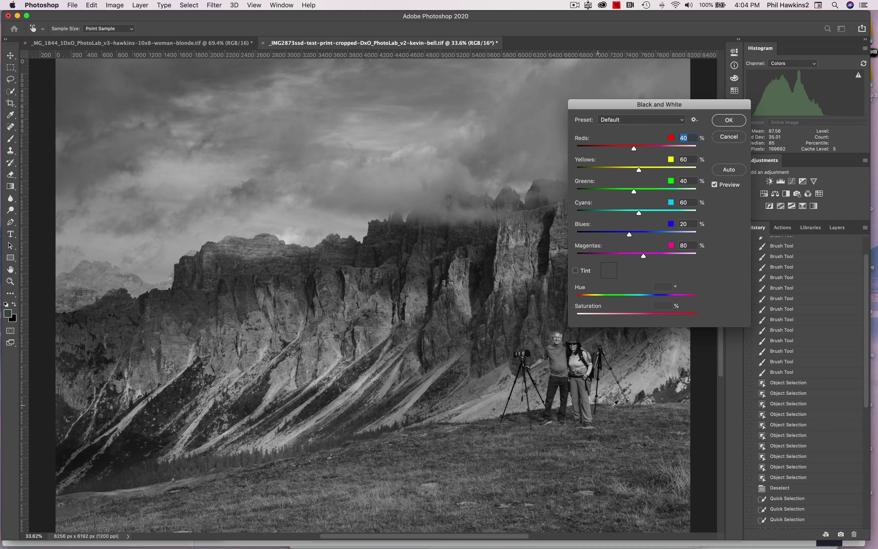
{"action": "left_click_drag", "start_coordinate": [671, 105], "coordinate": [792, 66]}
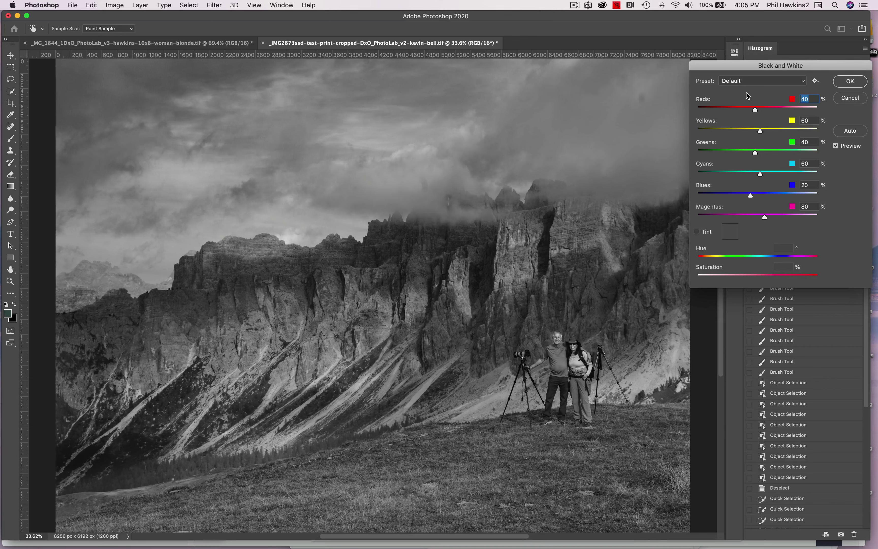
{"action": "left_click_drag", "start_coordinate": [756, 110], "coordinate": [771, 132]}
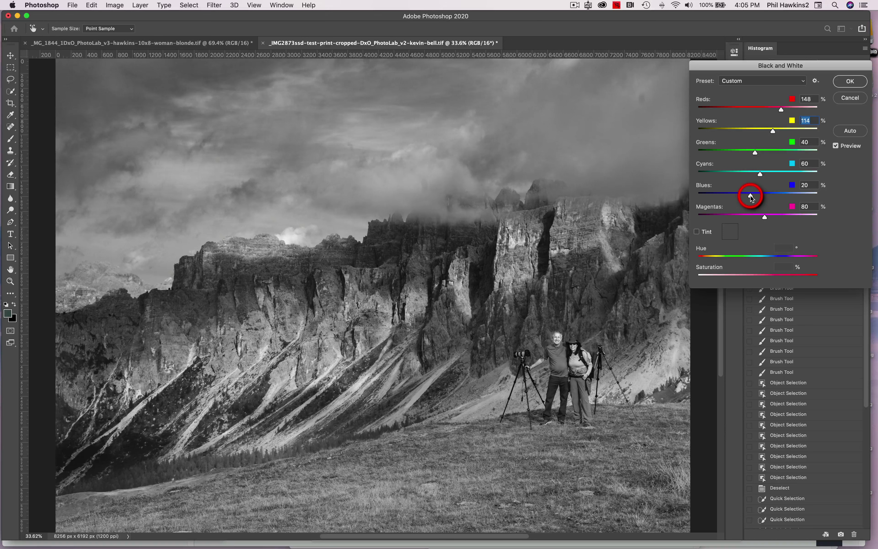
- Darken the landscape's blue sky by setting Blues to -50% and Cyans to -12%
{"action": "left_click_drag", "start_coordinate": [750, 196], "coordinate": [734, 196]}
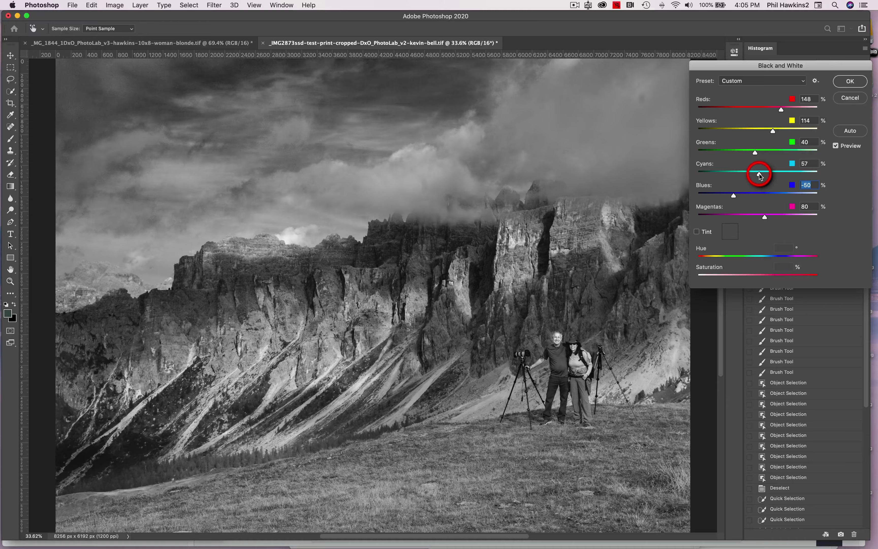
{"action": "left_click_drag", "start_coordinate": [759, 176], "coordinate": [743, 177]}
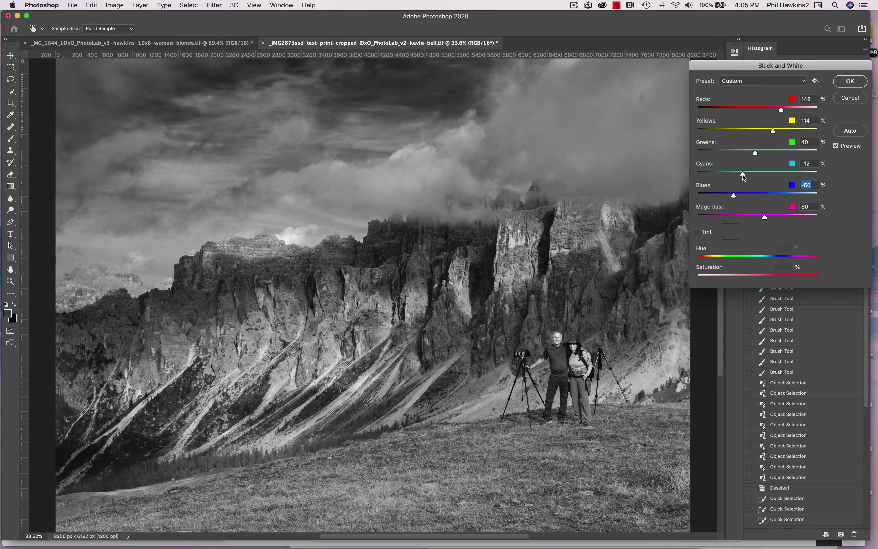
{"action": "left_click", "coordinate": [744, 176]}
{"action": "left_click", "coordinate": [755, 152]}
{"action": "left_click", "coordinate": [773, 131]}
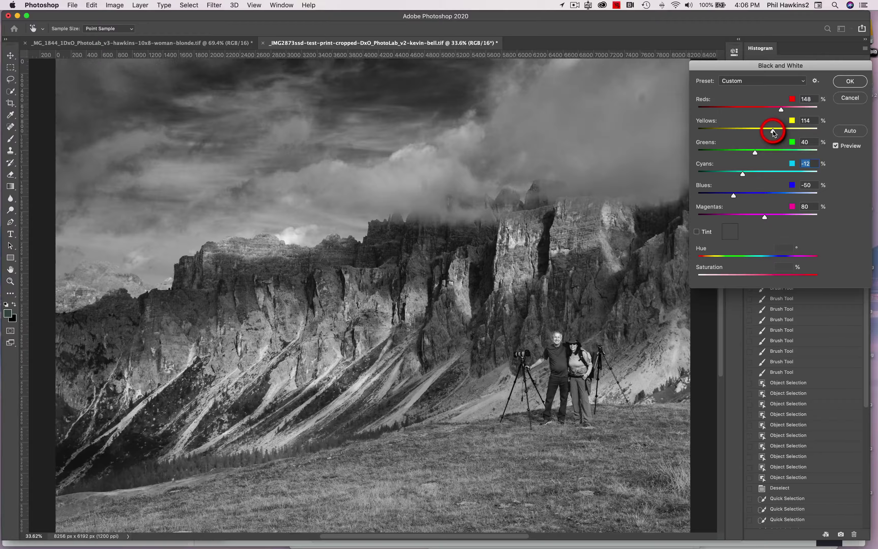
{"action": "left_click", "coordinate": [774, 132]}
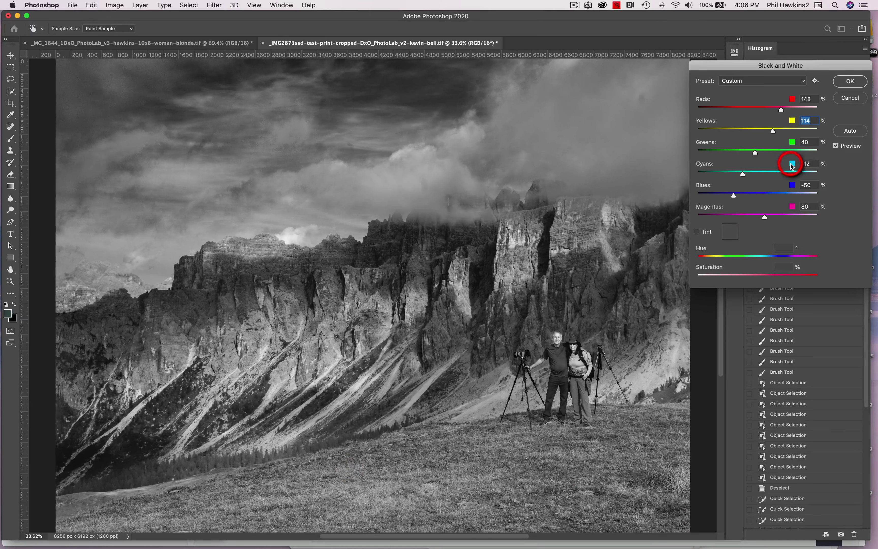
{"action": "mouse_move", "coordinate": [773, 131]}
{"action": "left_mouse_down"}
{"action": "mouse_move", "coordinate": [781, 132]}
{"action": "mouse_move", "coordinate": [760, 132]}
{"action": "mouse_move", "coordinate": [773, 133]}
{"action": "left_mouse_up"}
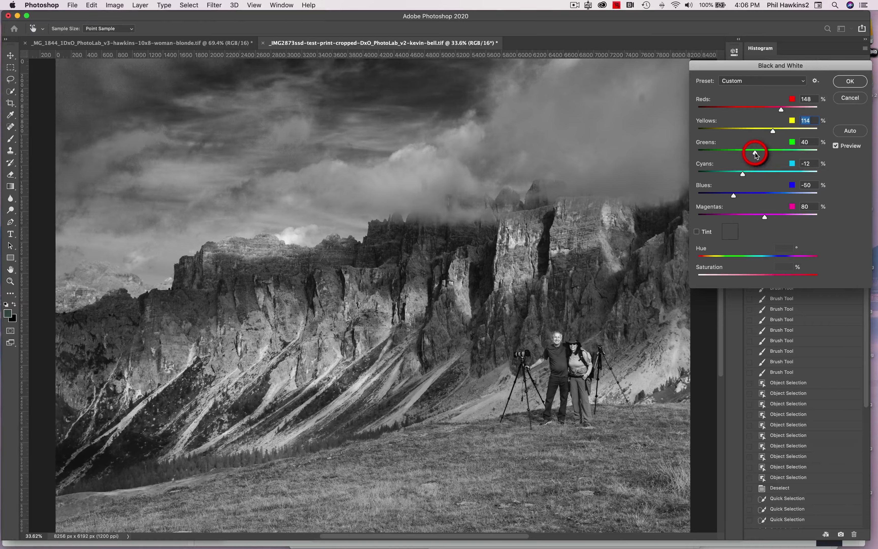
- Fine-tune the Greens, Cyans and Blues brightness and apply the Black & White conversion to the landscape
{"action": "mouse_move", "coordinate": [756, 154]}
{"action": "left_mouse_down"}
{"action": "mouse_move", "coordinate": [775, 153]}
{"action": "mouse_move", "coordinate": [743, 153]}
{"action": "mouse_move", "coordinate": [780, 153]}
{"action": "mouse_move", "coordinate": [760, 152]}
{"action": "left_mouse_up"}
{"action": "left_click", "coordinate": [762, 150]}
{"action": "left_click_drag", "start_coordinate": [733, 196], "coordinate": [736, 175]}
{"action": "left_click", "coordinate": [842, 79]}
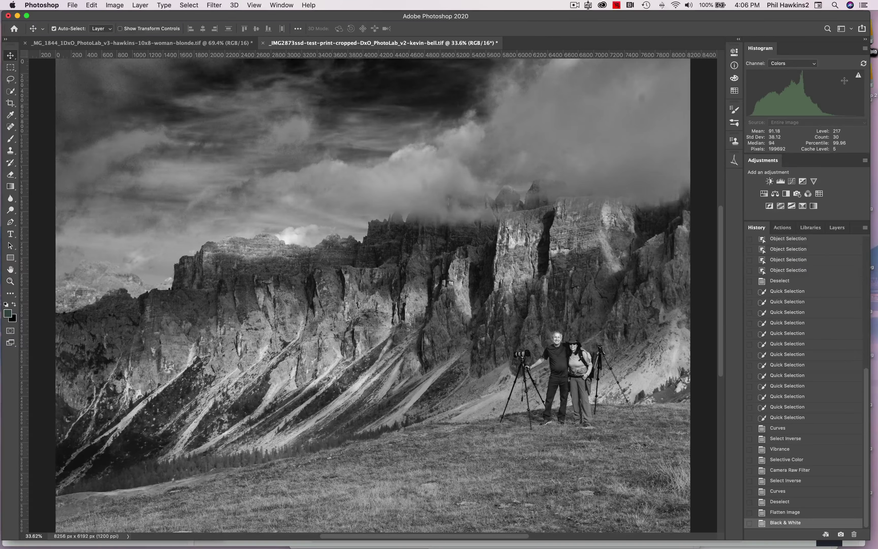
- Crop away the lower part of the grassy foreground, reducing the landscape to 8256 x 5232 px
{"action": "left_click_drag", "start_coordinate": [513, 494], "coordinate": [389, 497]}
{"action": "left_click", "coordinate": [8, 106]}
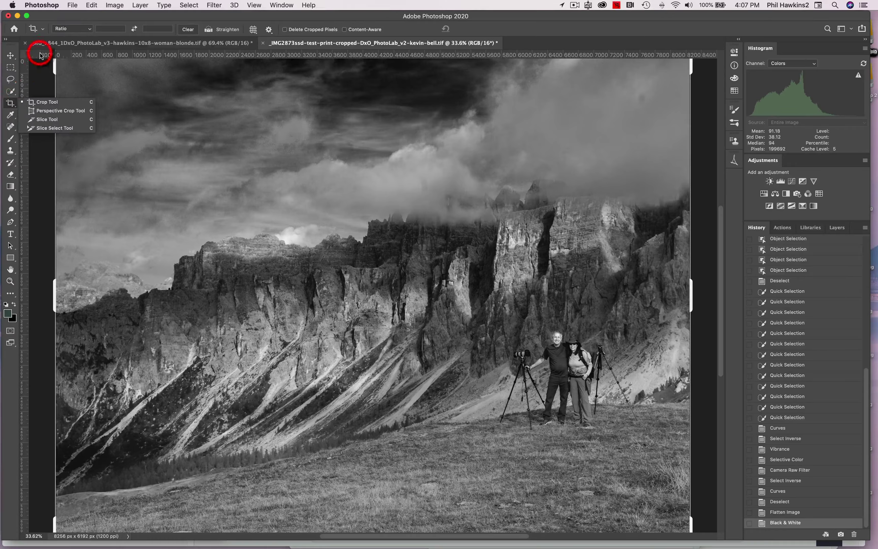
{"action": "left_click", "coordinate": [87, 30]}
{"action": "left_click", "coordinate": [88, 29]}
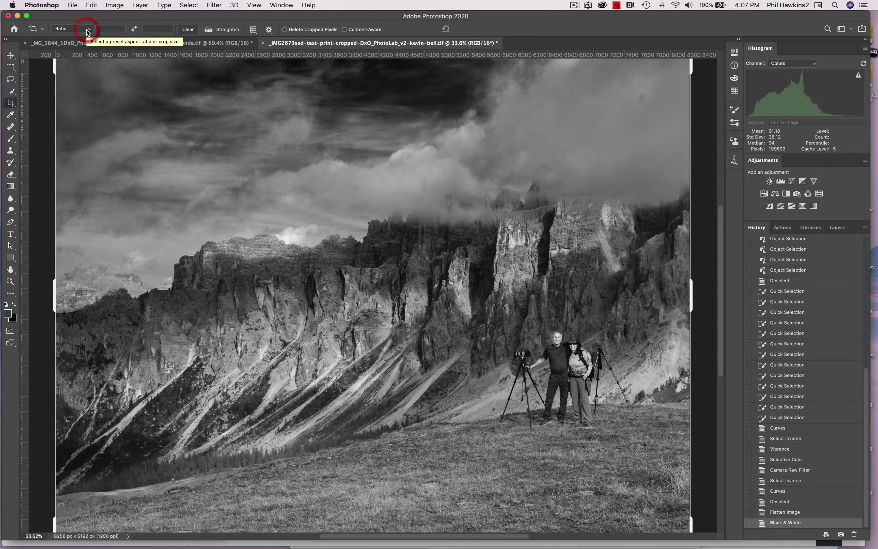
{"action": "left_click", "coordinate": [161, 27]}
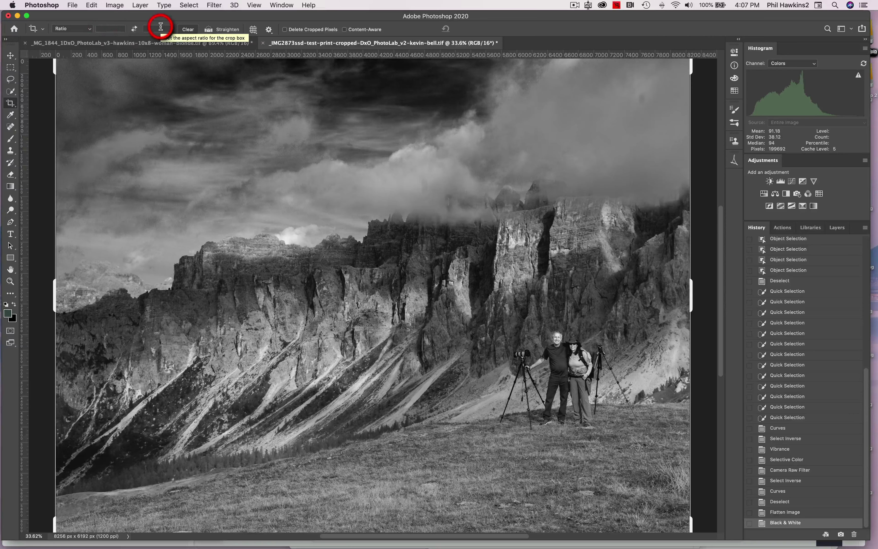
{"action": "left_click", "coordinate": [157, 27]}
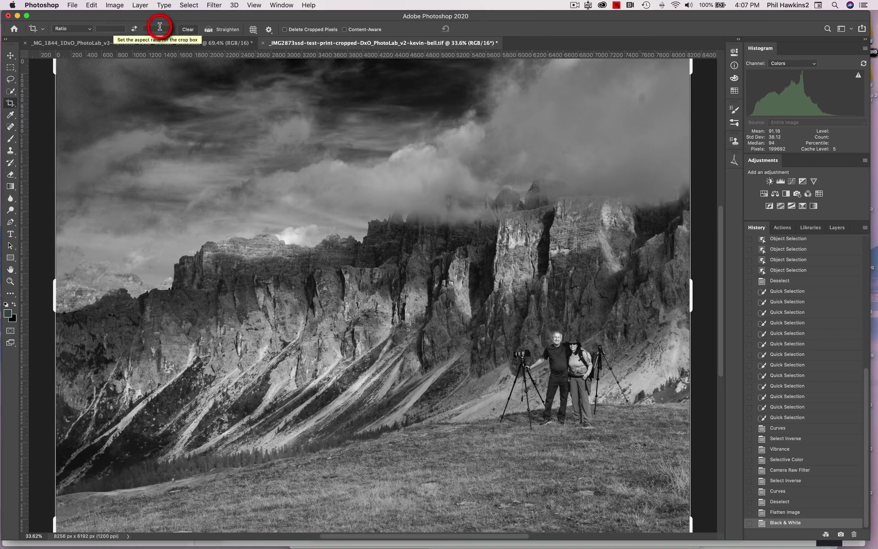
{"action": "left_click", "coordinate": [160, 27]}
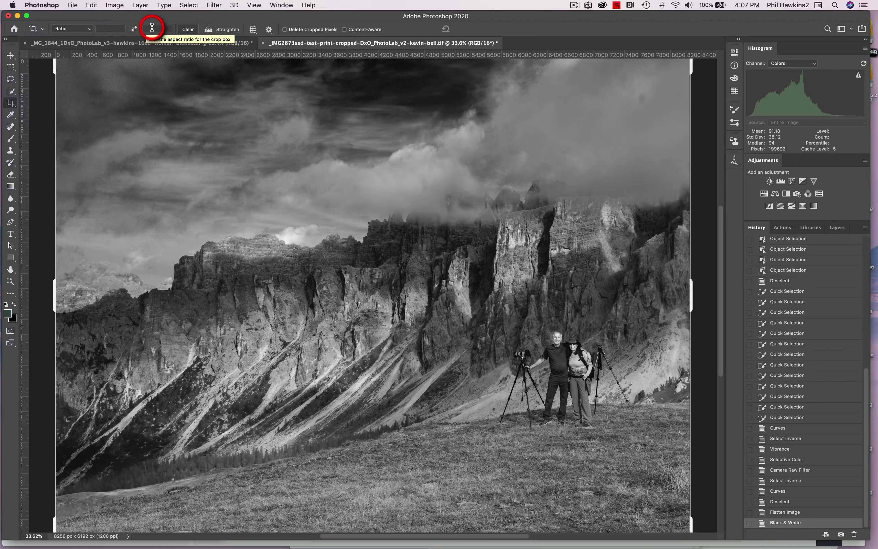
{"action": "scroll", "coordinate": [362, 375], "scroll_direction": "down", "scroll_amount": 2}
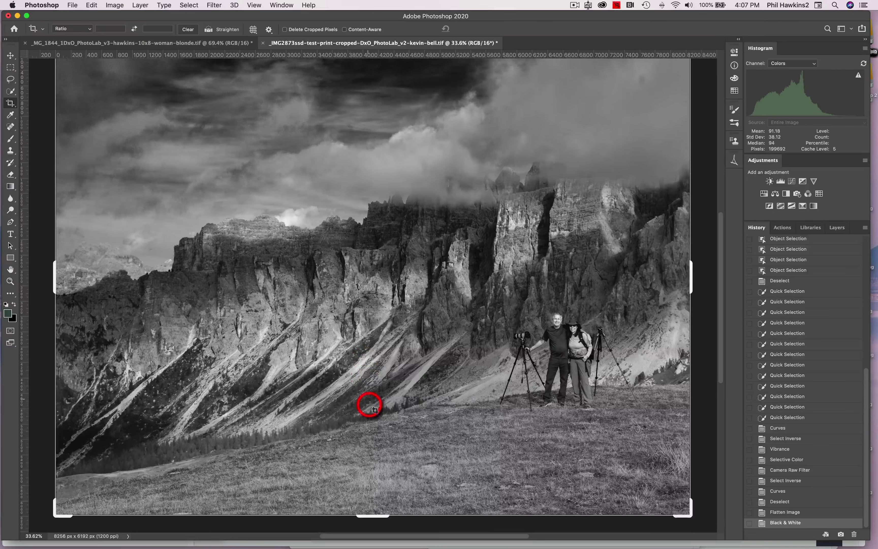
{"action": "left_click", "coordinate": [374, 515]}
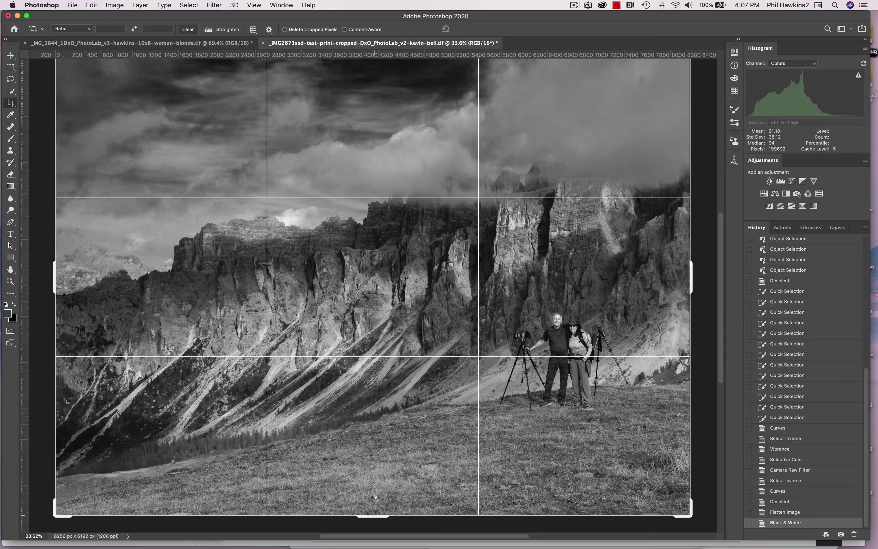
{"action": "mouse_move", "coordinate": [376, 481]}
{"action": "left_mouse_down"}
{"action": "mouse_move", "coordinate": [371, 471]}
{"action": "mouse_move", "coordinate": [376, 478]}
{"action": "left_mouse_up"}
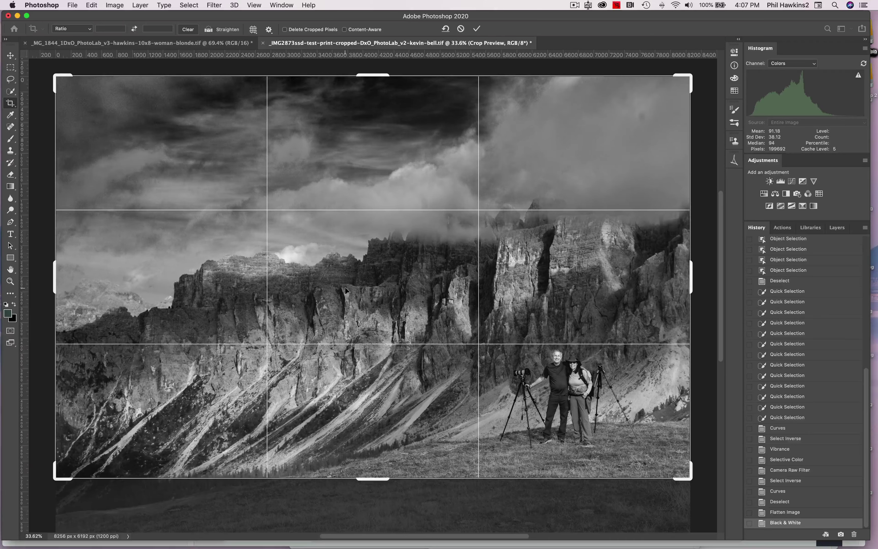
{"action": "key", "text": "Return"}
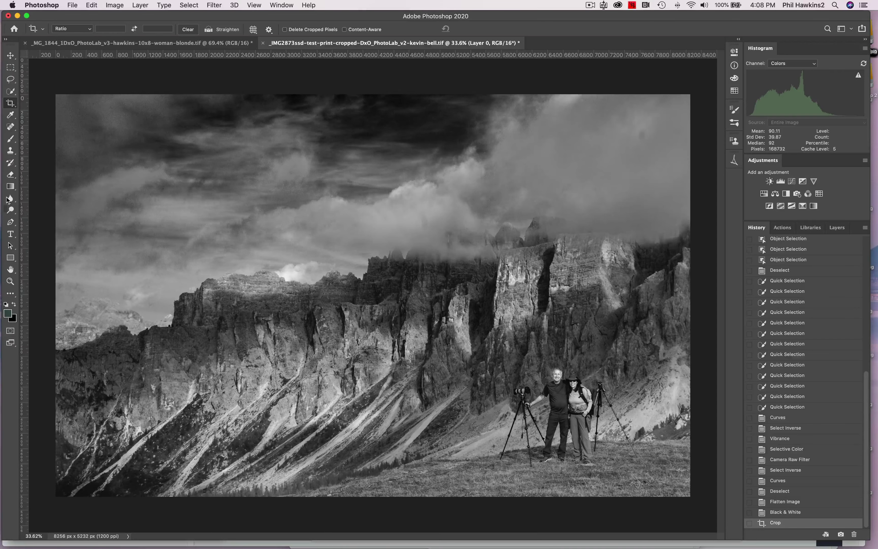
- Remove three dark spots from the cloudy sky using the Spot Healing Brush at 200 px
{"action": "left_click", "coordinate": [11, 128]}
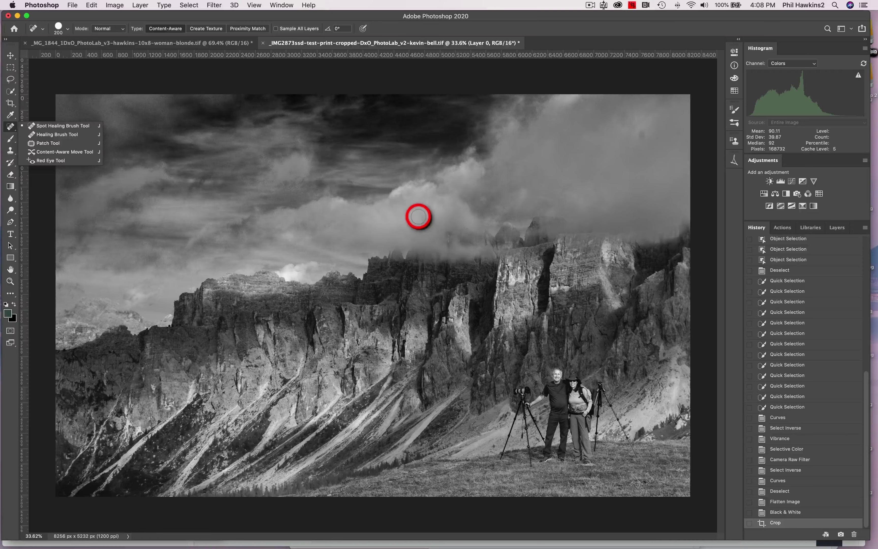
{"action": "left_click_drag", "start_coordinate": [418, 217], "coordinate": [422, 229]}
{"action": "left_click", "coordinate": [641, 134]}
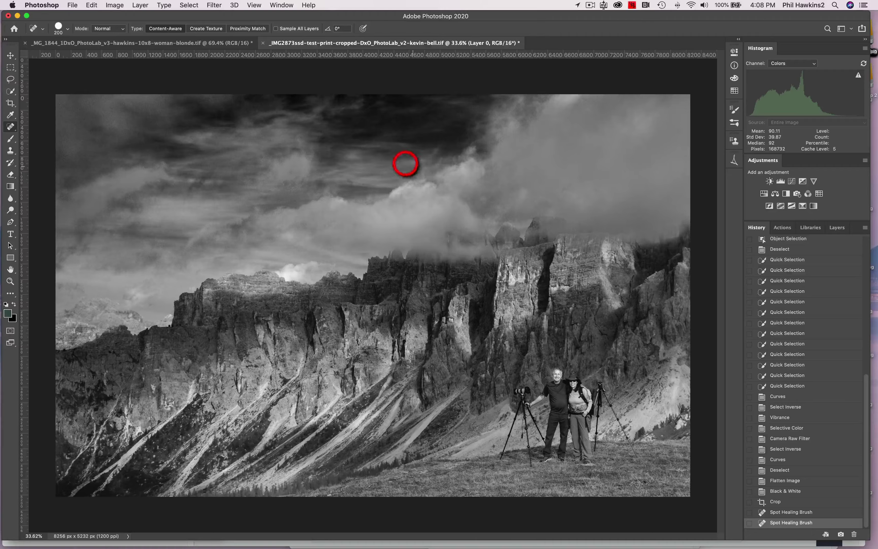
{"action": "left_click", "coordinate": [351, 181]}
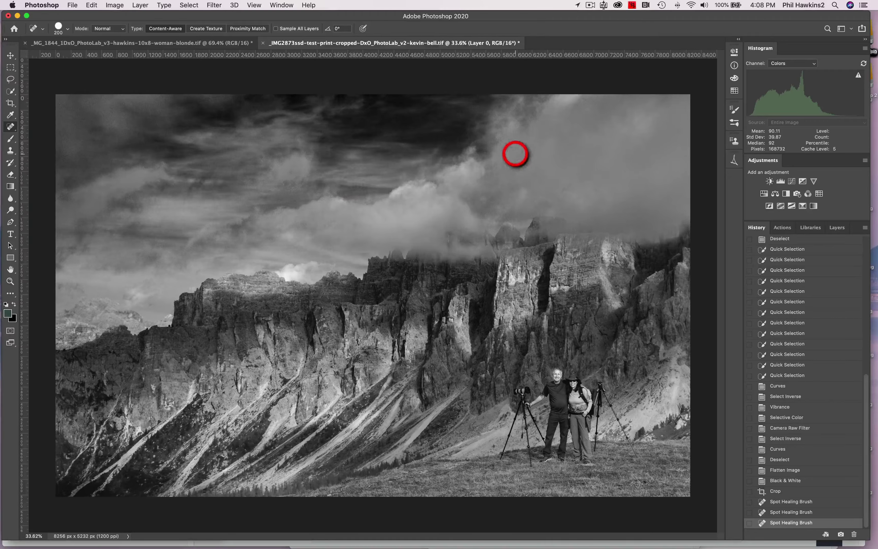
- Examine the sky and the mountain ridge at 100% zoom for remaining dust spots
{"action": "key", "text": "super+1"}
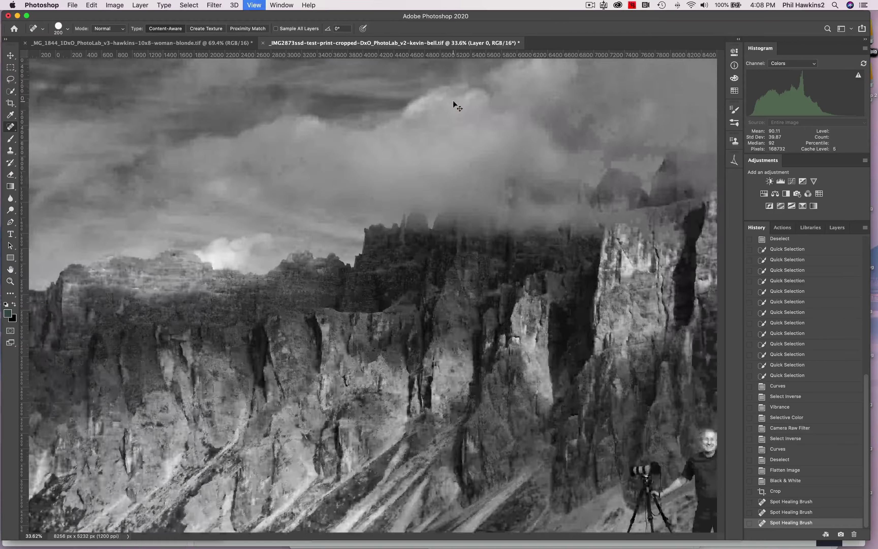
{"action": "left_click_drag", "start_coordinate": [358, 118], "coordinate": [371, 373]}
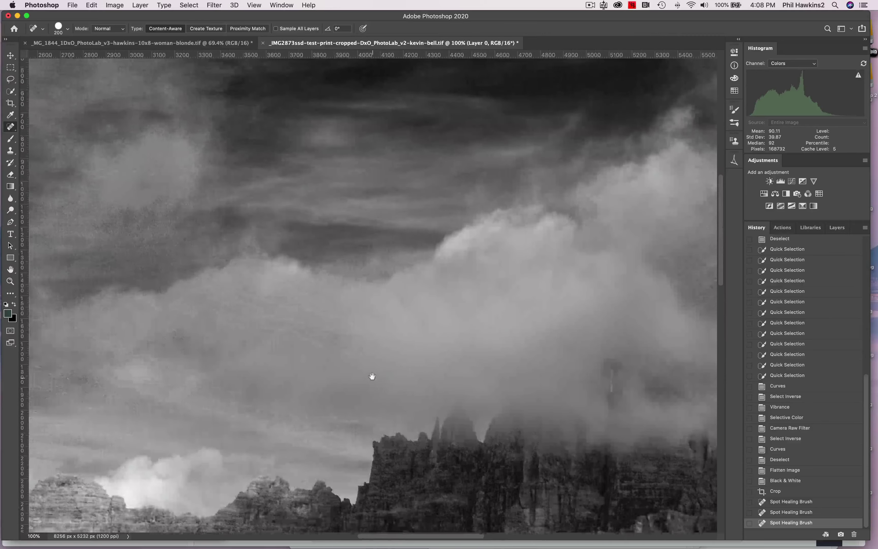
{"action": "left_click_drag", "start_coordinate": [365, 188], "coordinate": [395, 308]}
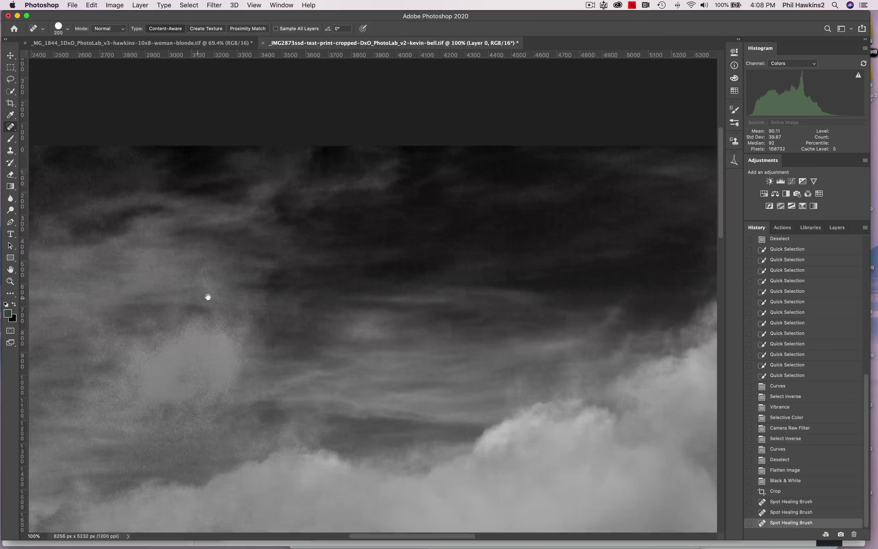
{"action": "left_click_drag", "start_coordinate": [198, 297], "coordinate": [568, 288]}
{"action": "mouse_move", "coordinate": [269, 288]}
{"action": "left_mouse_down"}
{"action": "mouse_move", "coordinate": [483, 266]}
{"action": "mouse_move", "coordinate": [402, 251]}
{"action": "mouse_move", "coordinate": [101, 255]}
{"action": "left_mouse_up"}
{"action": "left_click_drag", "start_coordinate": [520, 229], "coordinate": [176, 226]}
{"action": "left_click_drag", "start_coordinate": [484, 247], "coordinate": [198, 294]}
{"action": "left_click_drag", "start_coordinate": [524, 304], "coordinate": [160, 283]}
{"action": "left_click_drag", "start_coordinate": [426, 516], "coordinate": [451, 133]}
{"action": "left_click_drag", "start_coordinate": [237, 230], "coordinate": [608, 268]}
{"action": "left_click_drag", "start_coordinate": [521, 242], "coordinate": [576, 267]}
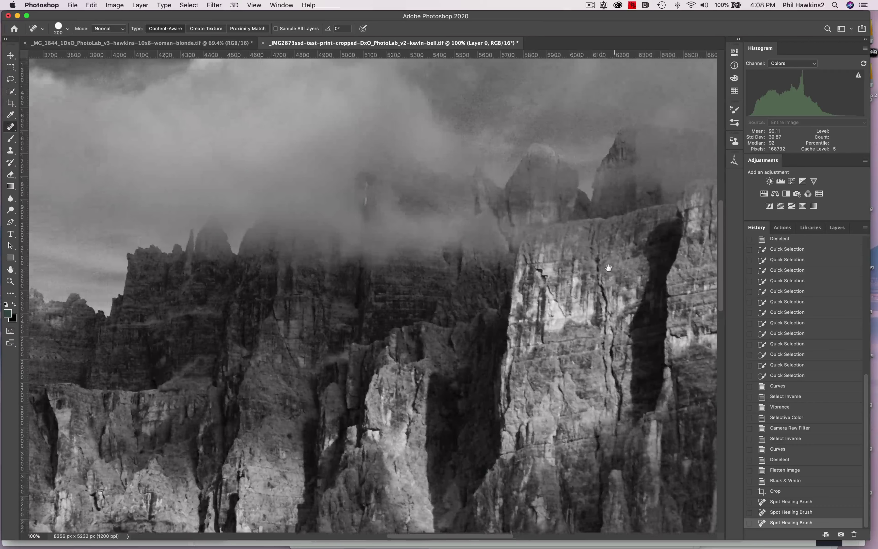
{"action": "left_click_drag", "start_coordinate": [264, 249], "coordinate": [662, 278]}
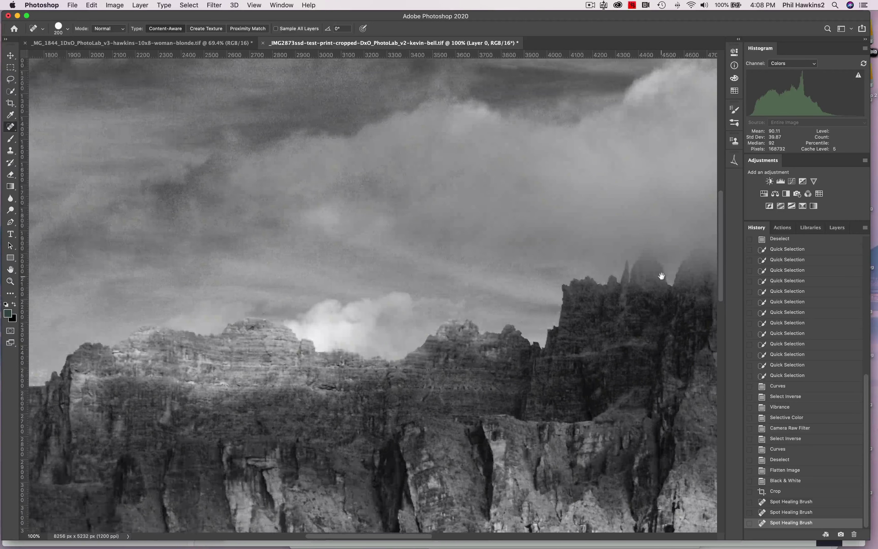
- Heal the small dark spot in the sky above the distant peaks with a 100 px Spot Healing Brush
{"action": "left_click_drag", "start_coordinate": [139, 283], "coordinate": [560, 192]}
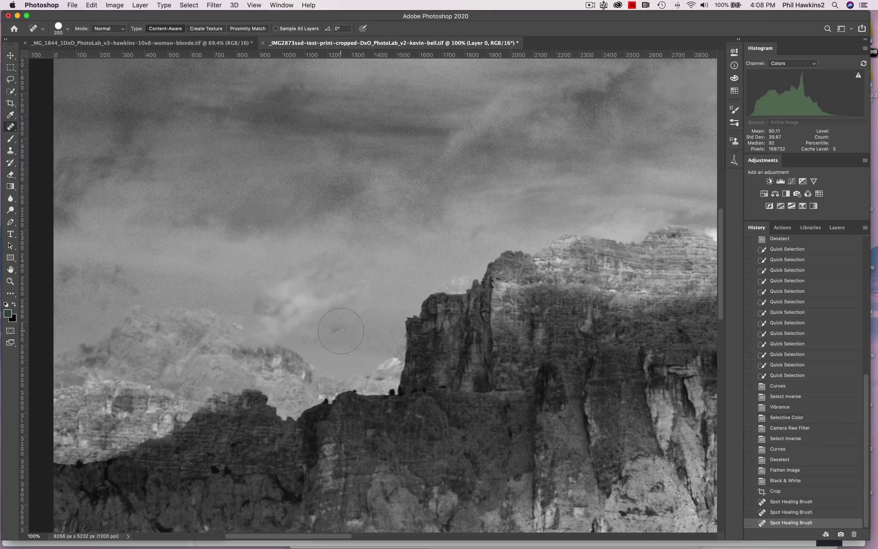
{"action": "key", "text": "bracketleft"}
{"action": "key", "text": "bracketleft"}
{"action": "left_click", "coordinate": [339, 331]}
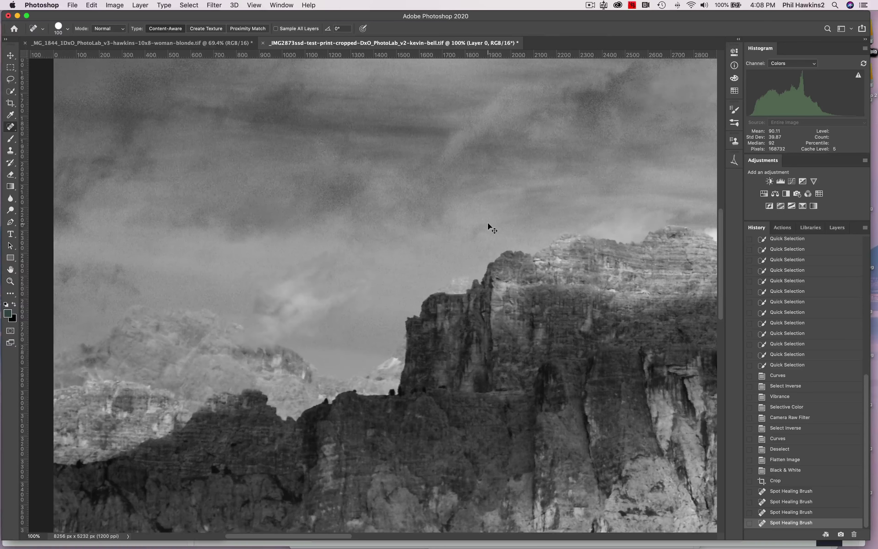
{"action": "key", "text": "super+0"}
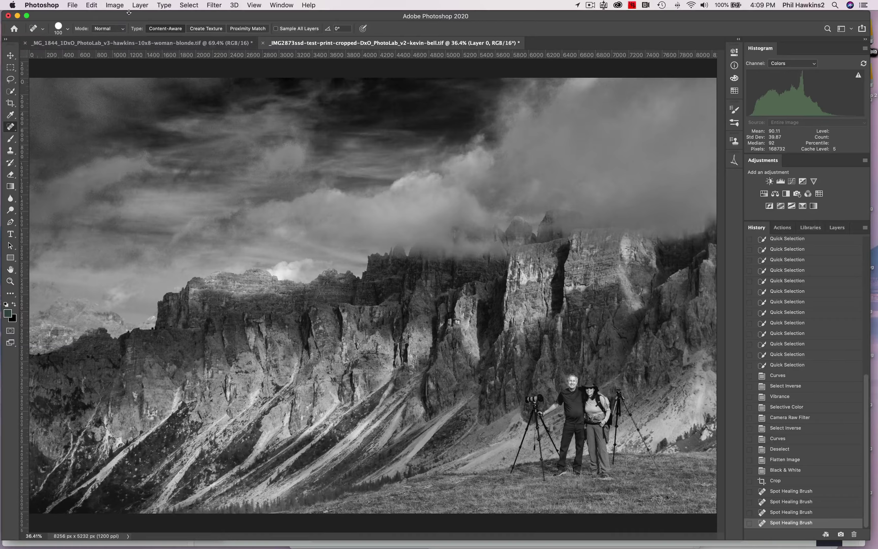
- Add contrast with Curves using a shadow point at input 28, output 18 and an upper midtone point at input 149, output 151
{"action": "left_click", "coordinate": [114, 5]}
{"action": "mouse_move", "coordinate": [182, 30]}
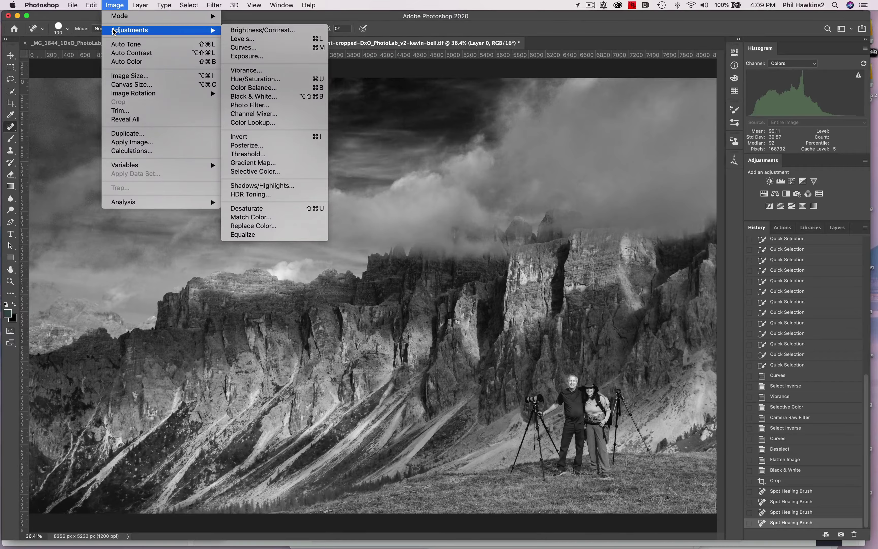
{"action": "left_click", "coordinate": [258, 48]}
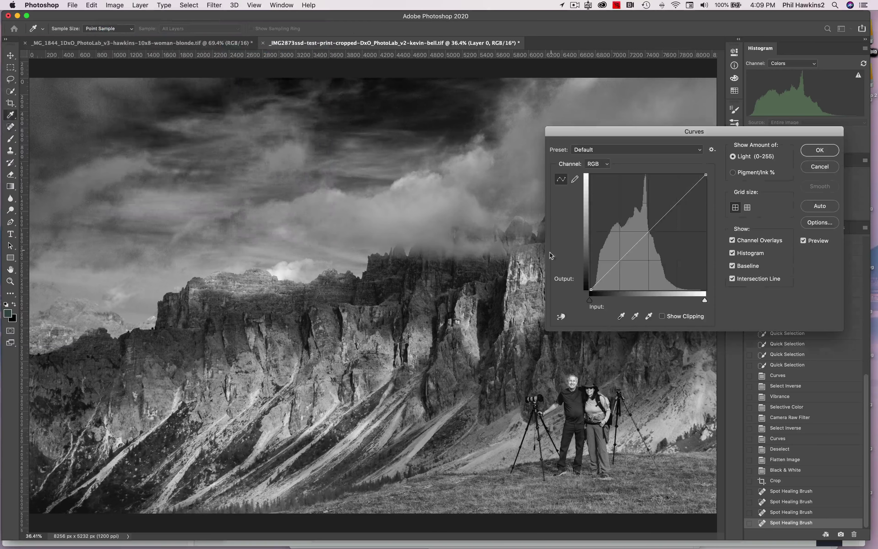
{"action": "left_click_drag", "start_coordinate": [603, 277], "coordinate": [604, 281]}
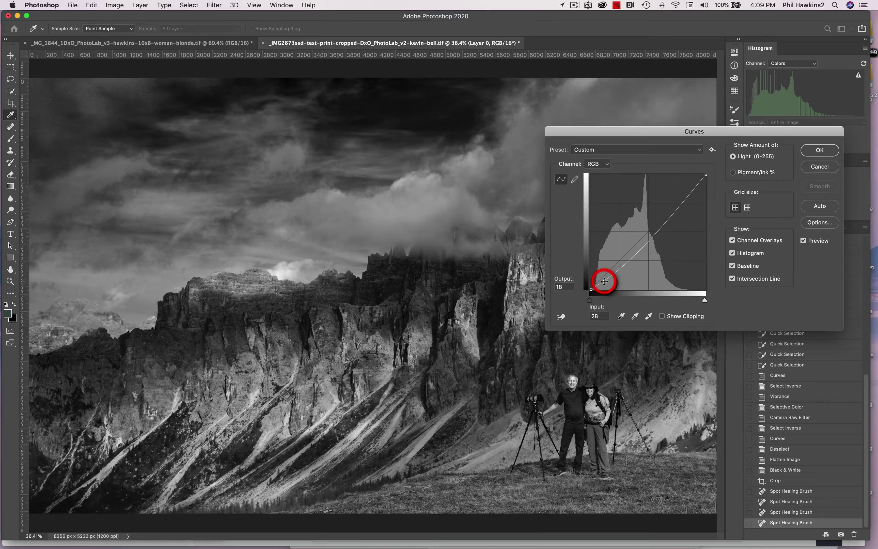
{"action": "left_click", "coordinate": [662, 223]}
{"action": "left_click_drag", "start_coordinate": [661, 222], "coordinate": [659, 221]}
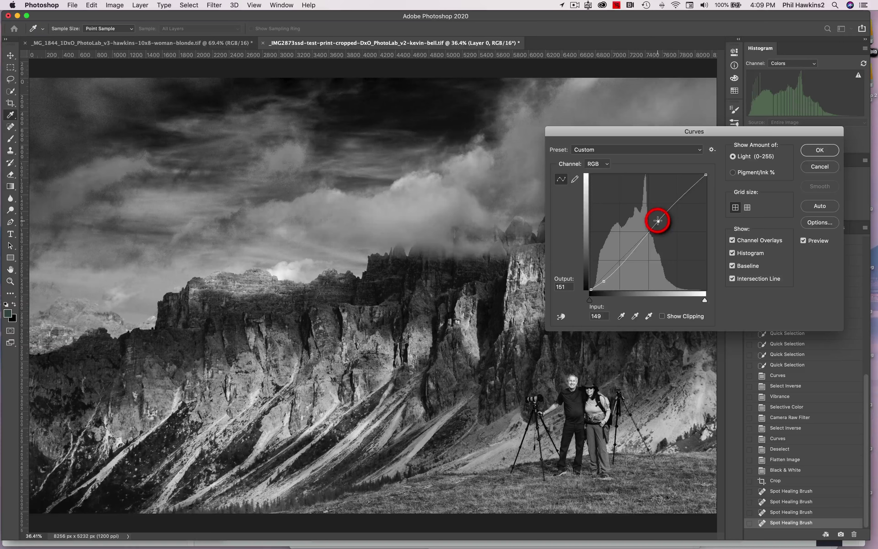
- Set the shadow point's output to 21, compare with the unadjusted image, and apply the Curves adjustment
{"action": "left_click", "coordinate": [604, 281], "text": "super"}
{"action": "left_click_drag", "start_coordinate": [604, 281], "coordinate": [604, 279]}
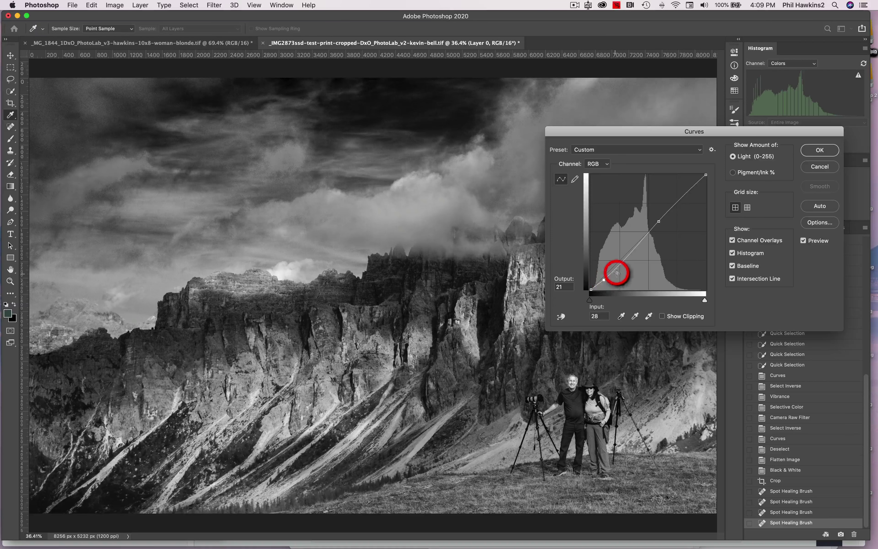
{"action": "left_click", "coordinate": [804, 241]}
{"action": "left_click", "coordinate": [803, 241]}
{"action": "left_click", "coordinate": [832, 149]}
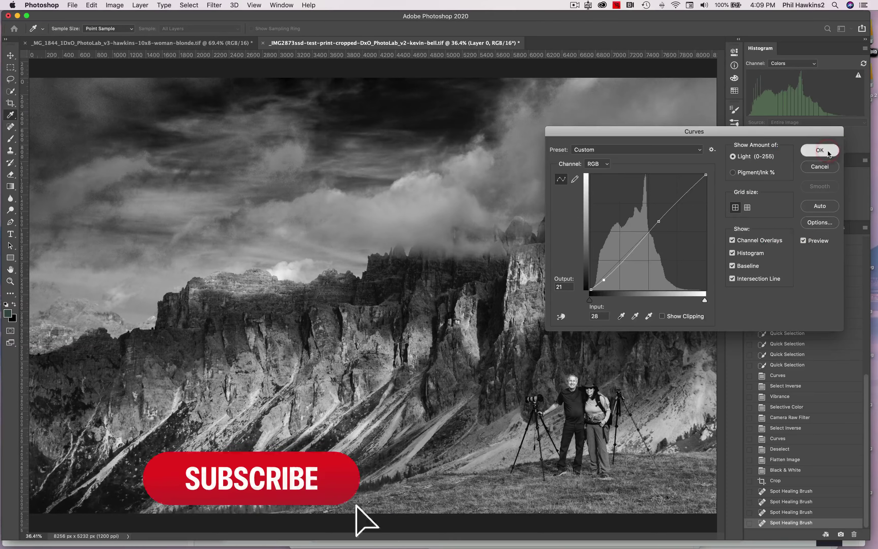